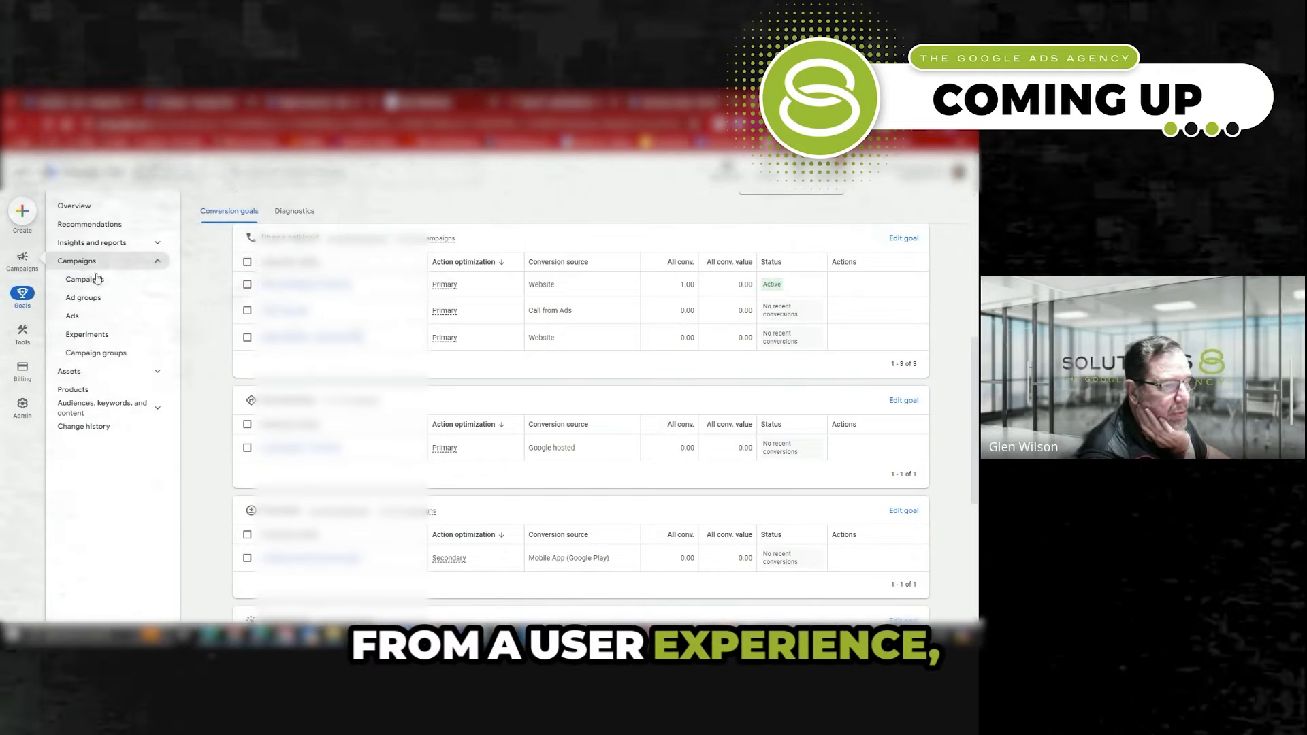
Step: Open the Campaigns section to reach the conversion goals summary for Oct 1, 2023 – Jul 15, 2024
click(96, 279)
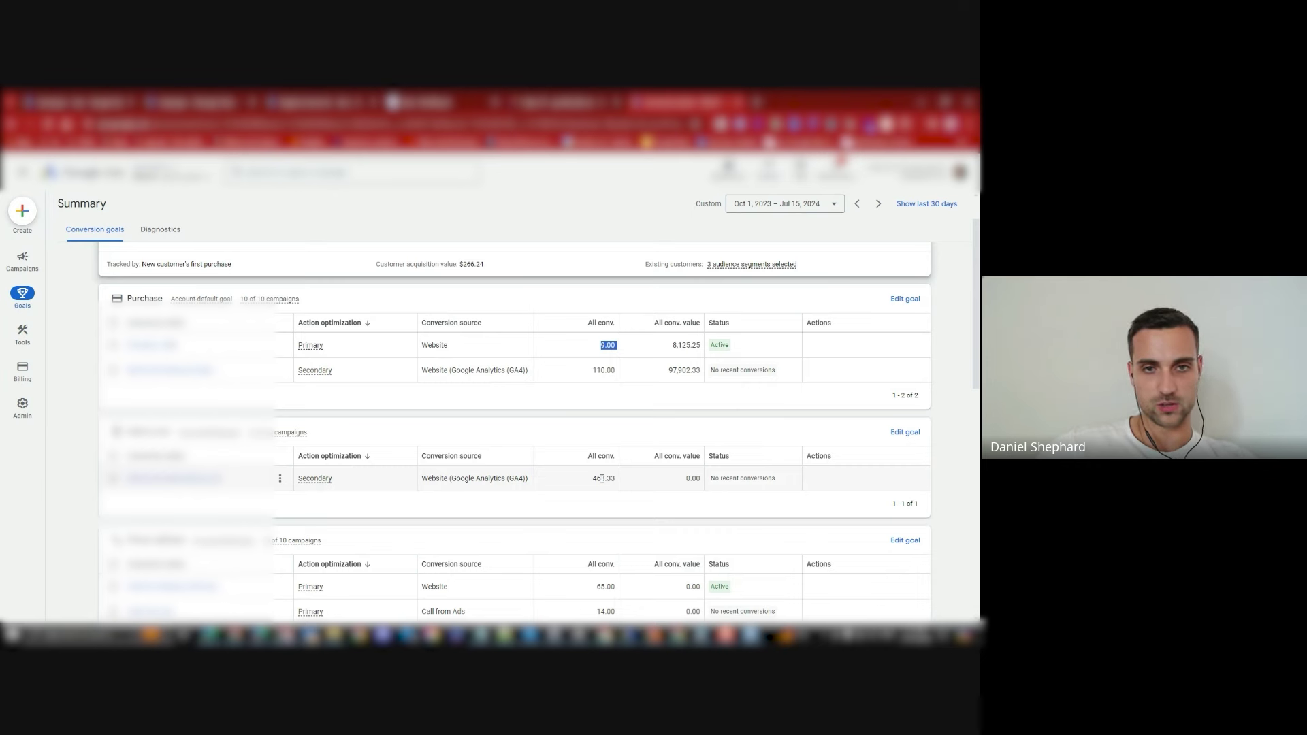
Step: Set the date range to the Last 30 days preset (Jun 16 – Jul 15, 2024)
click(831, 204)
scroll(837, 480, down, 10)
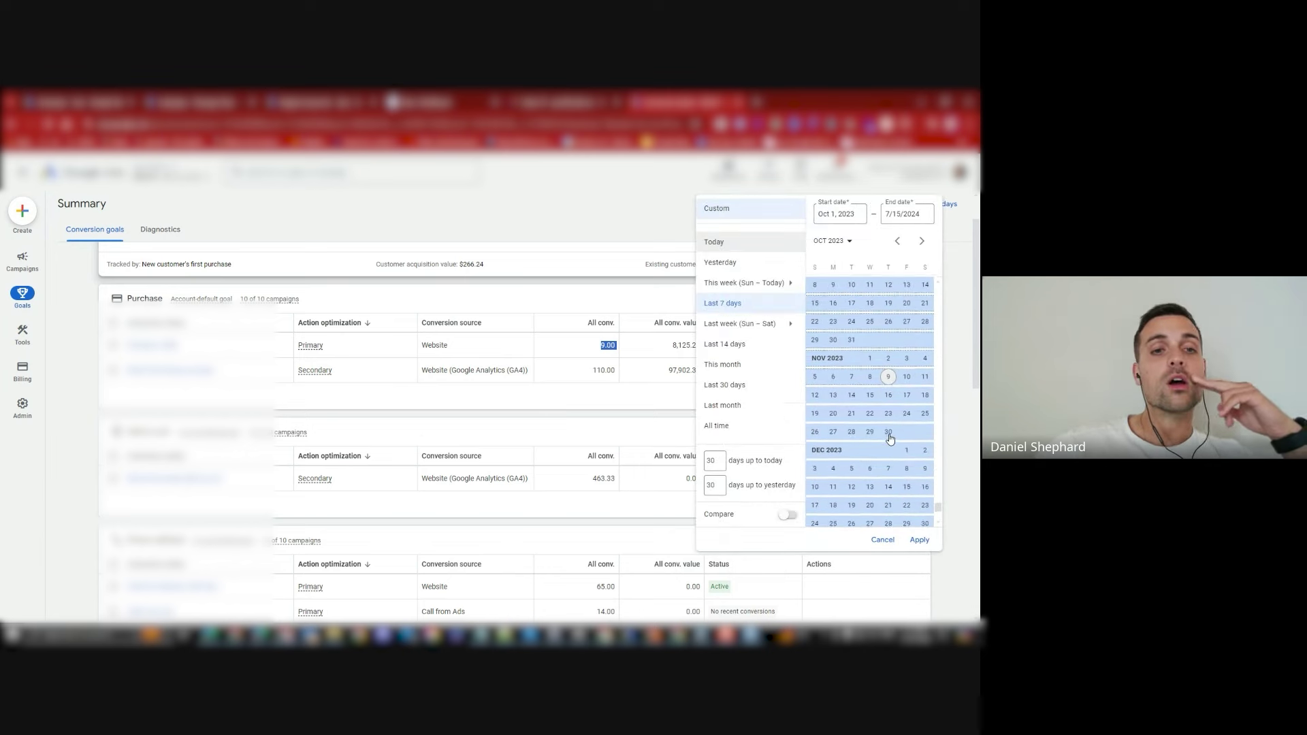
click(740, 386)
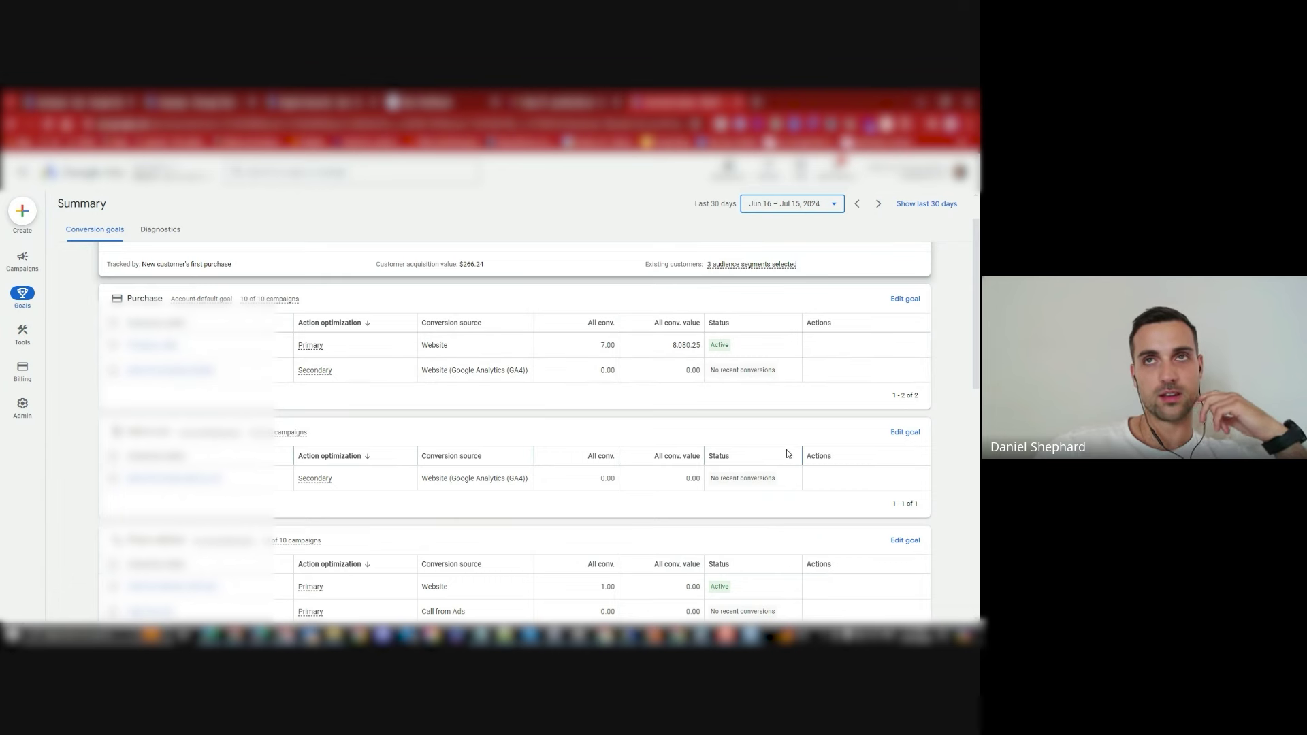
scroll(797, 453, down, 3)
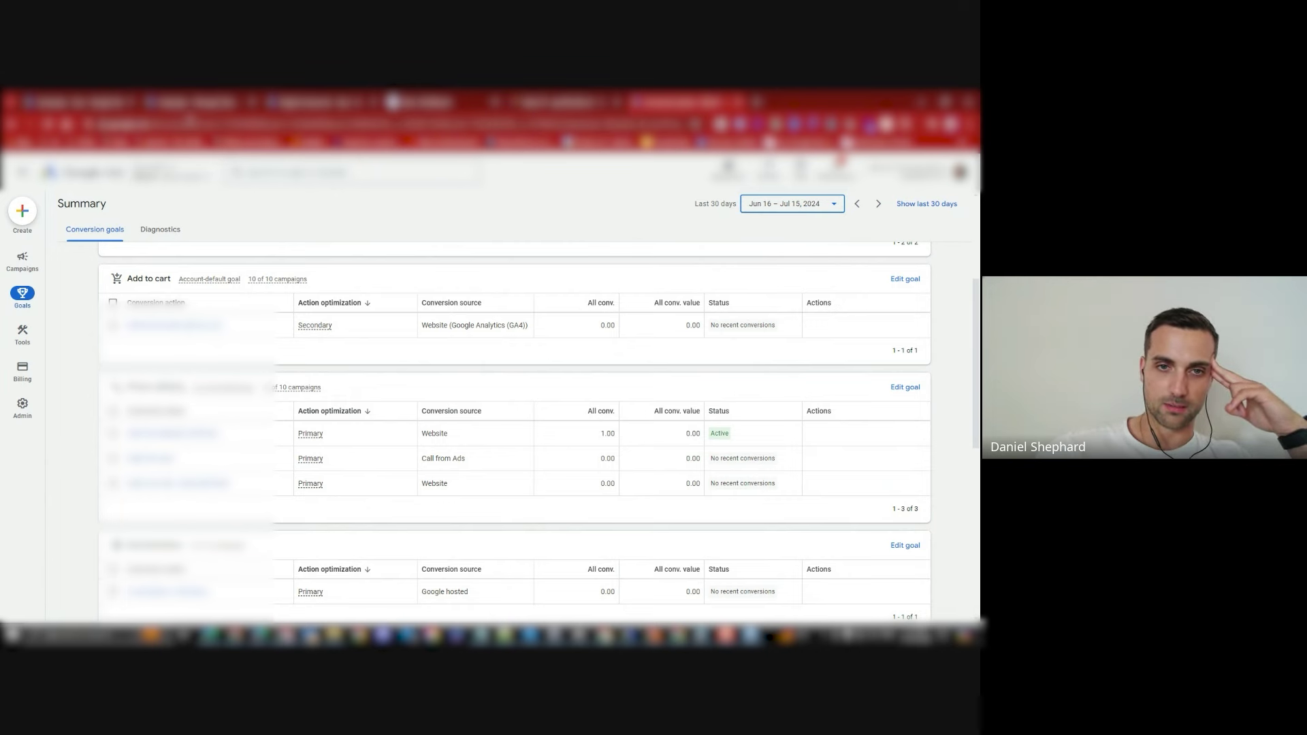
key(ctrl+l)
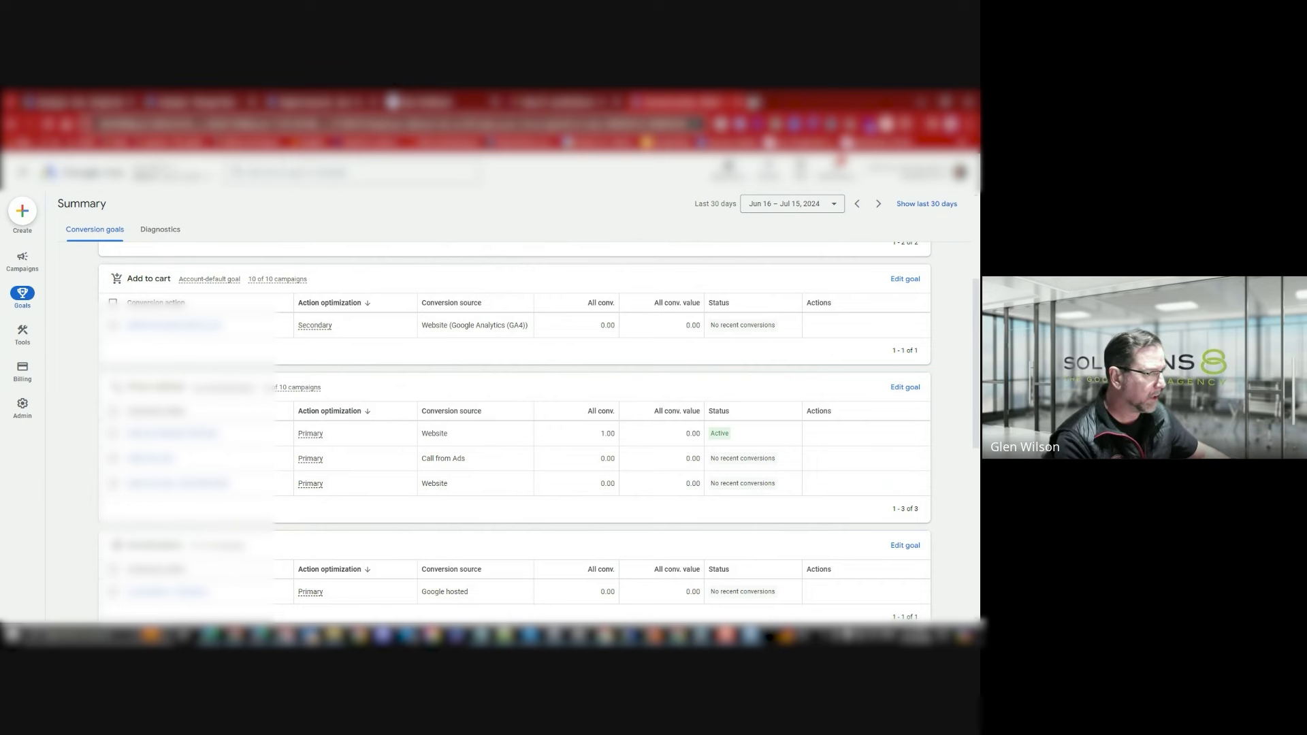
key(Return)
key(Return)
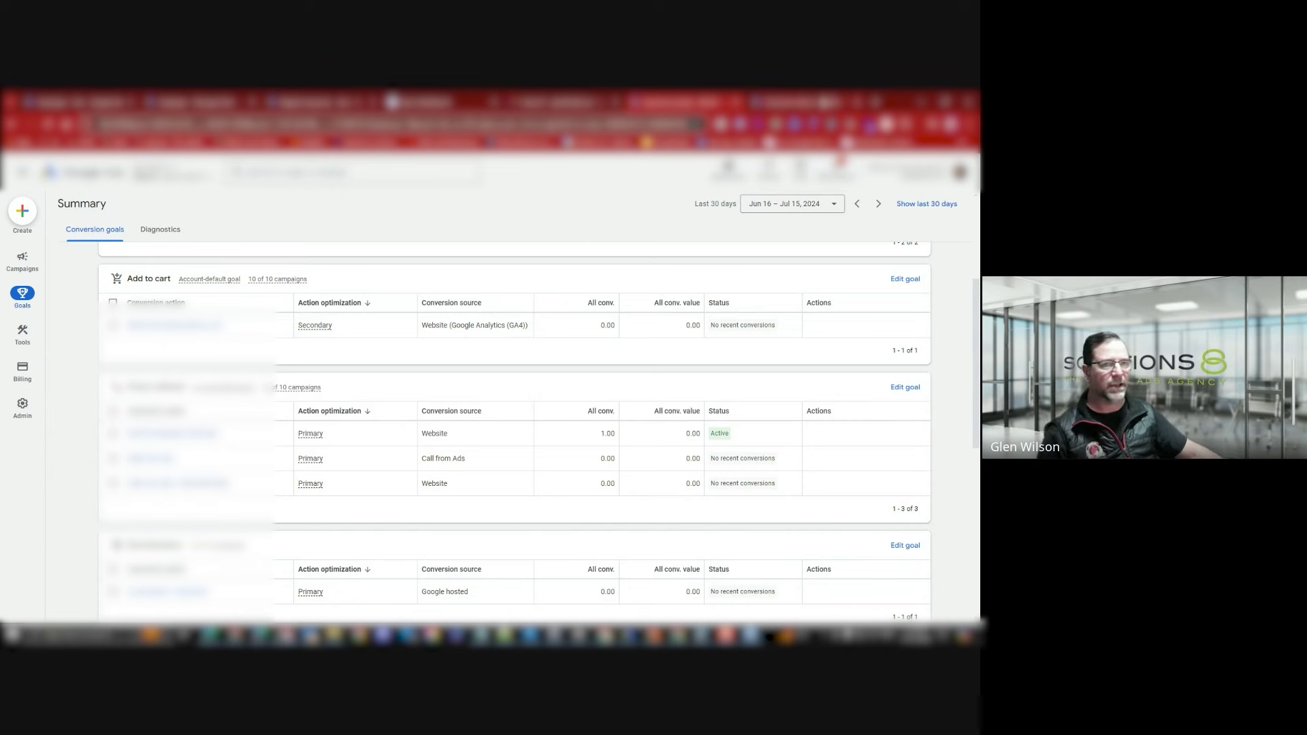
click(819, 99)
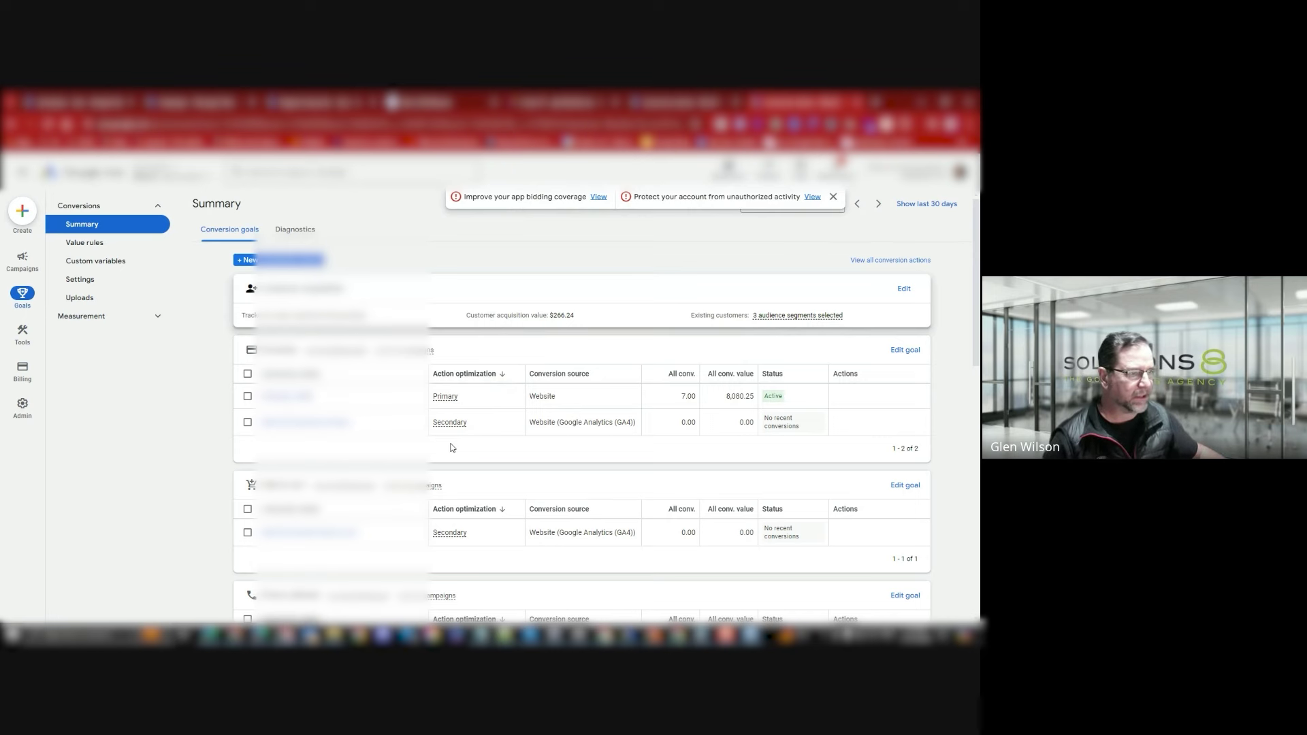
Step: Scroll through the conversion goals tables to review the website, call and other actions
scroll(565, 445, down, 1)
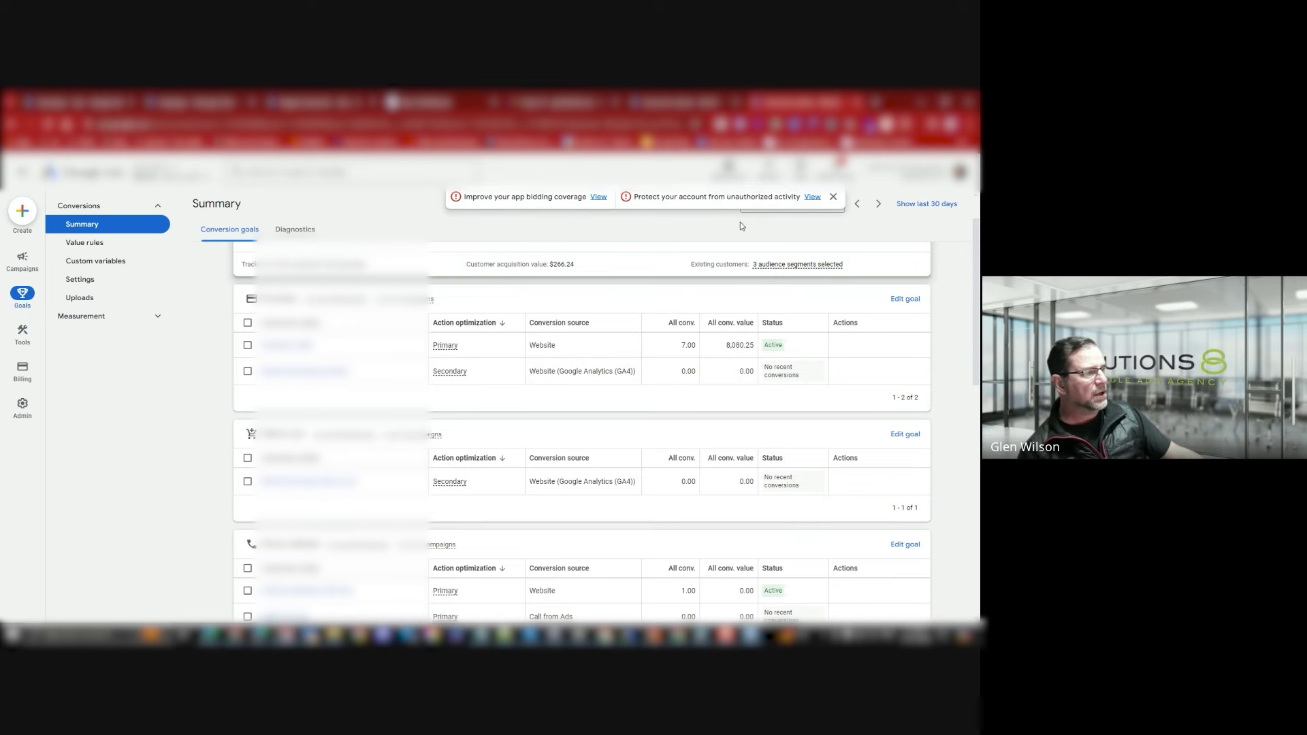
scroll(689, 375, down, 1)
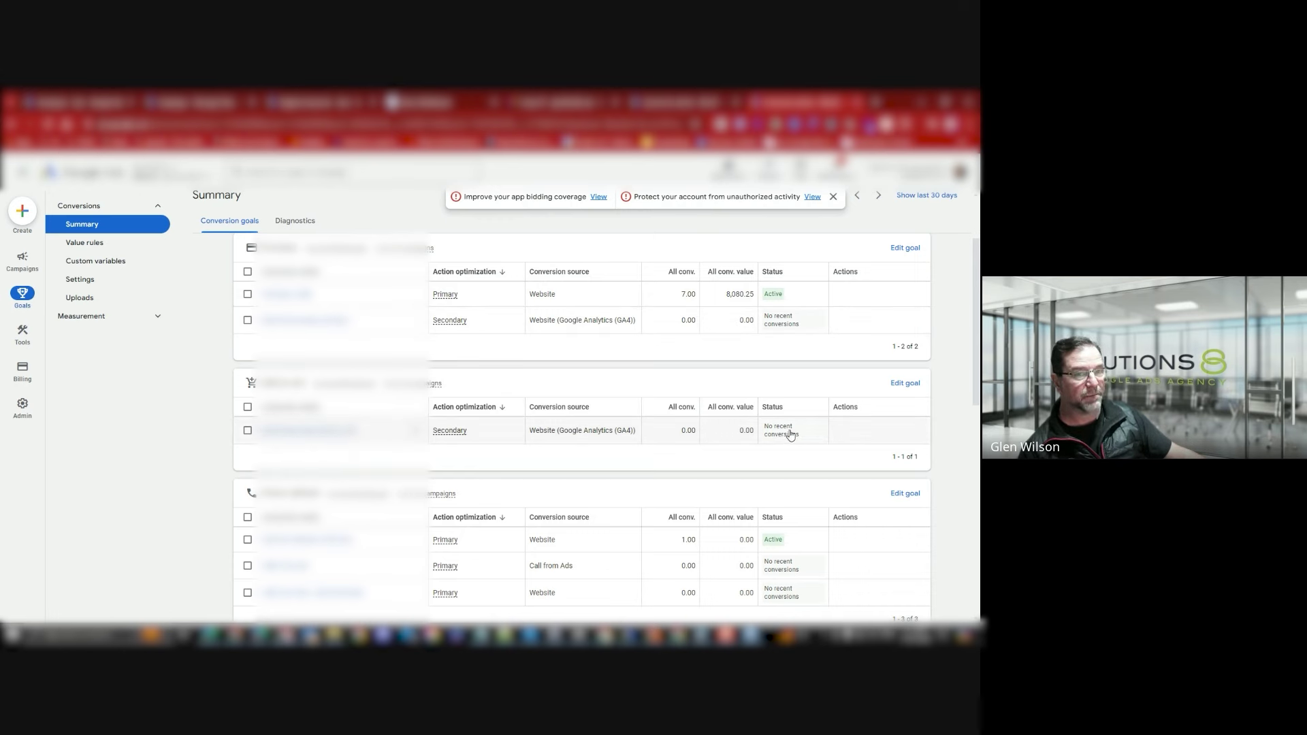
mouse_move(759, 437)
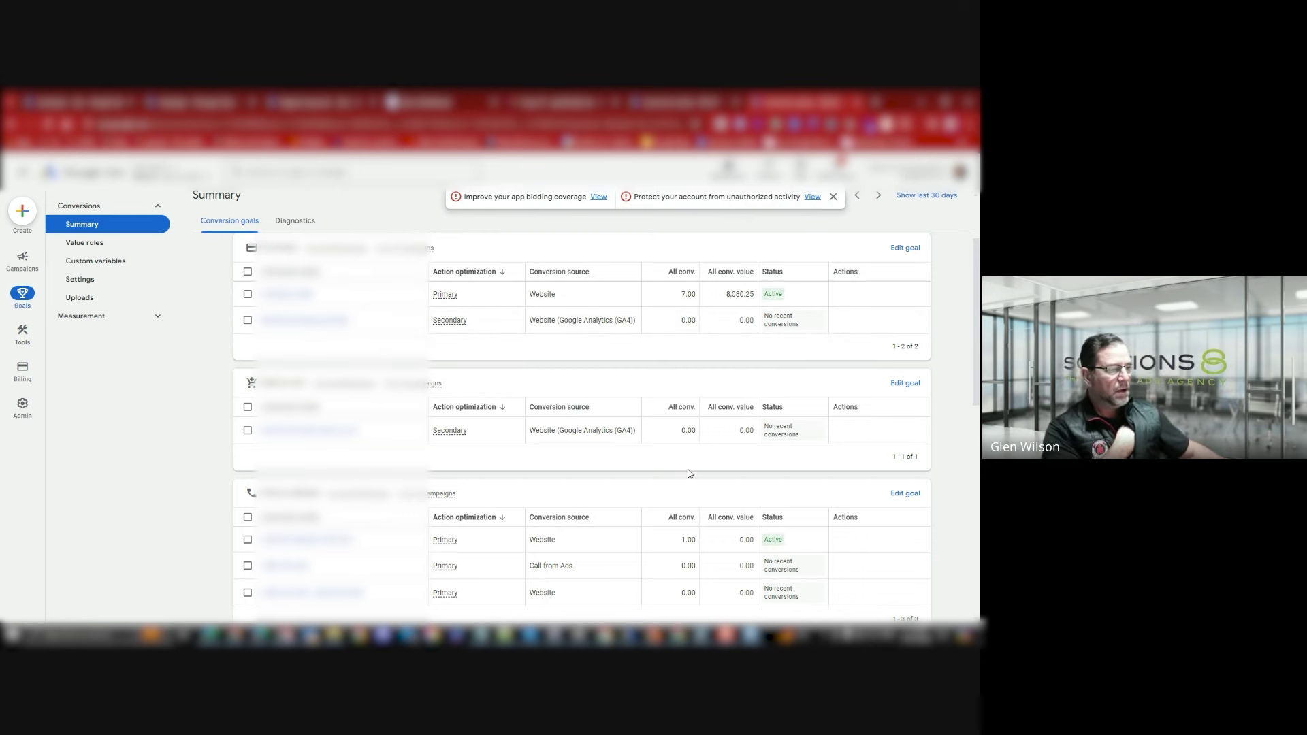
scroll(734, 507, down, 2)
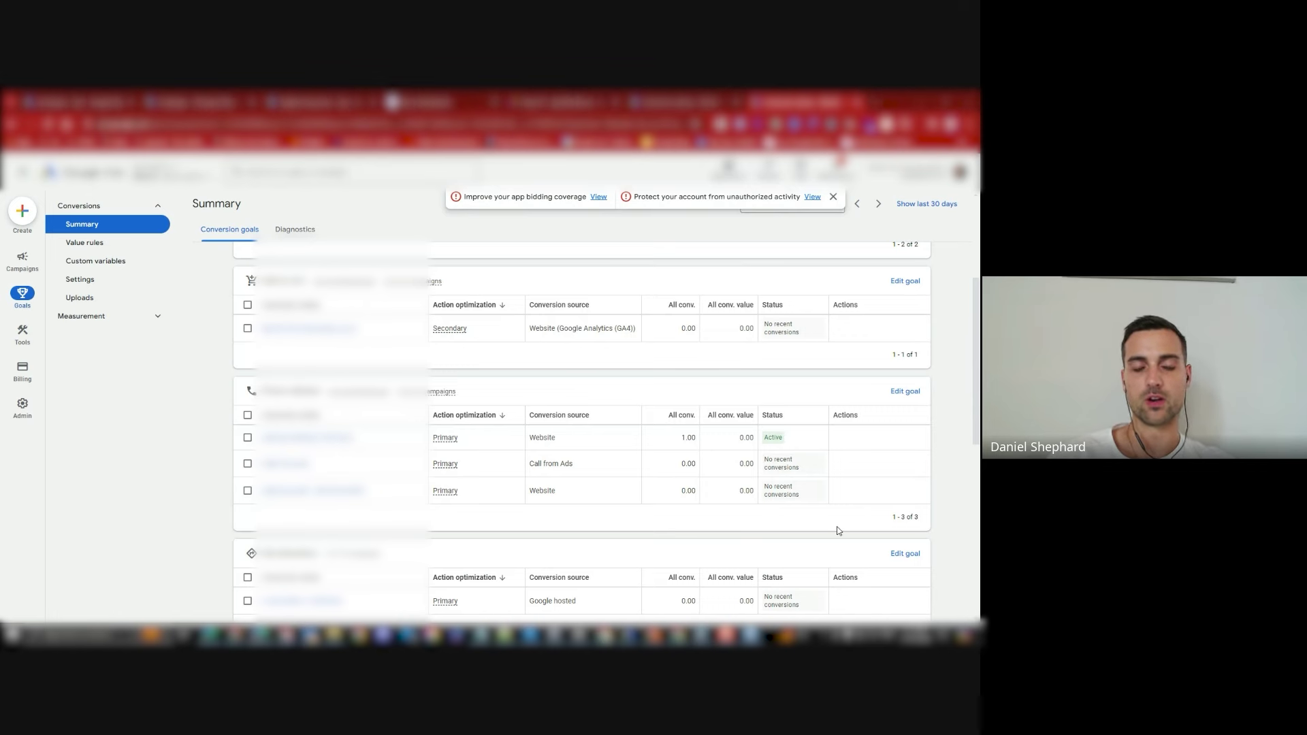
Step: Review the goals summary, including the Google-hosted and Google Play app actions
scroll(839, 531, down, 2)
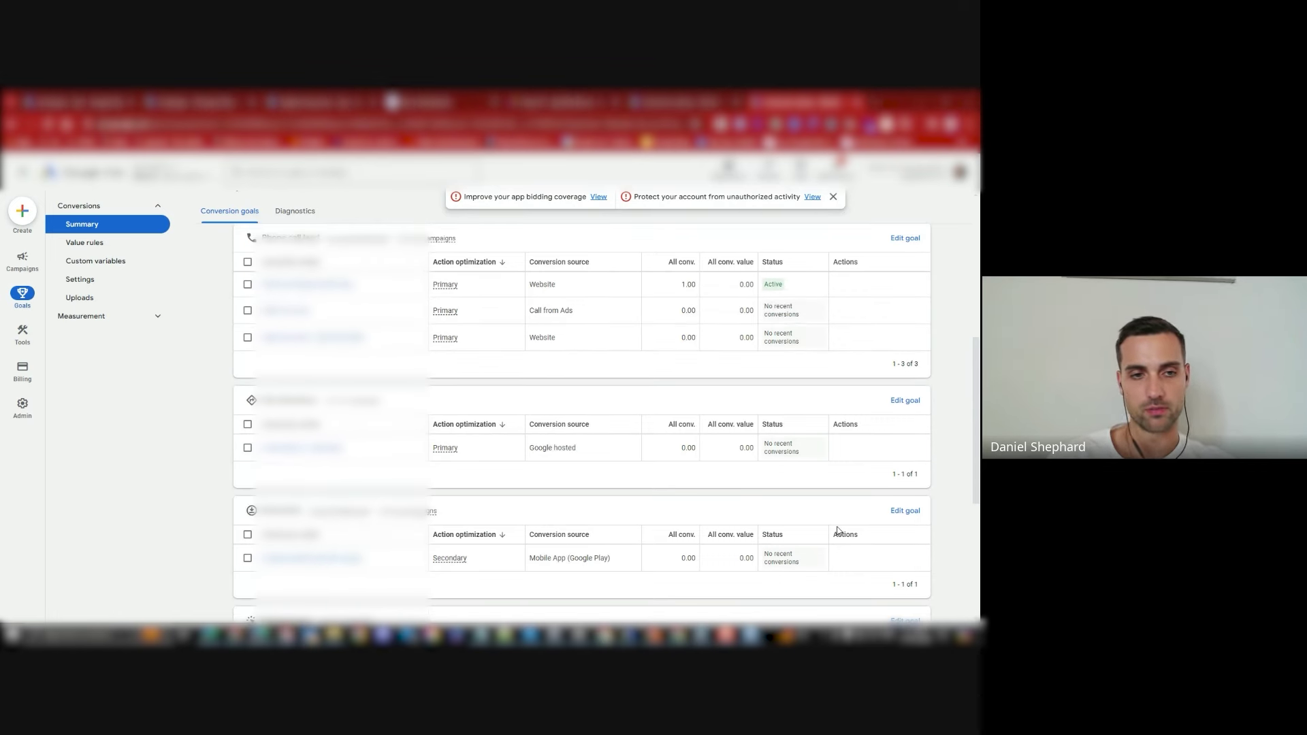
scroll(211, 441, up, 1)
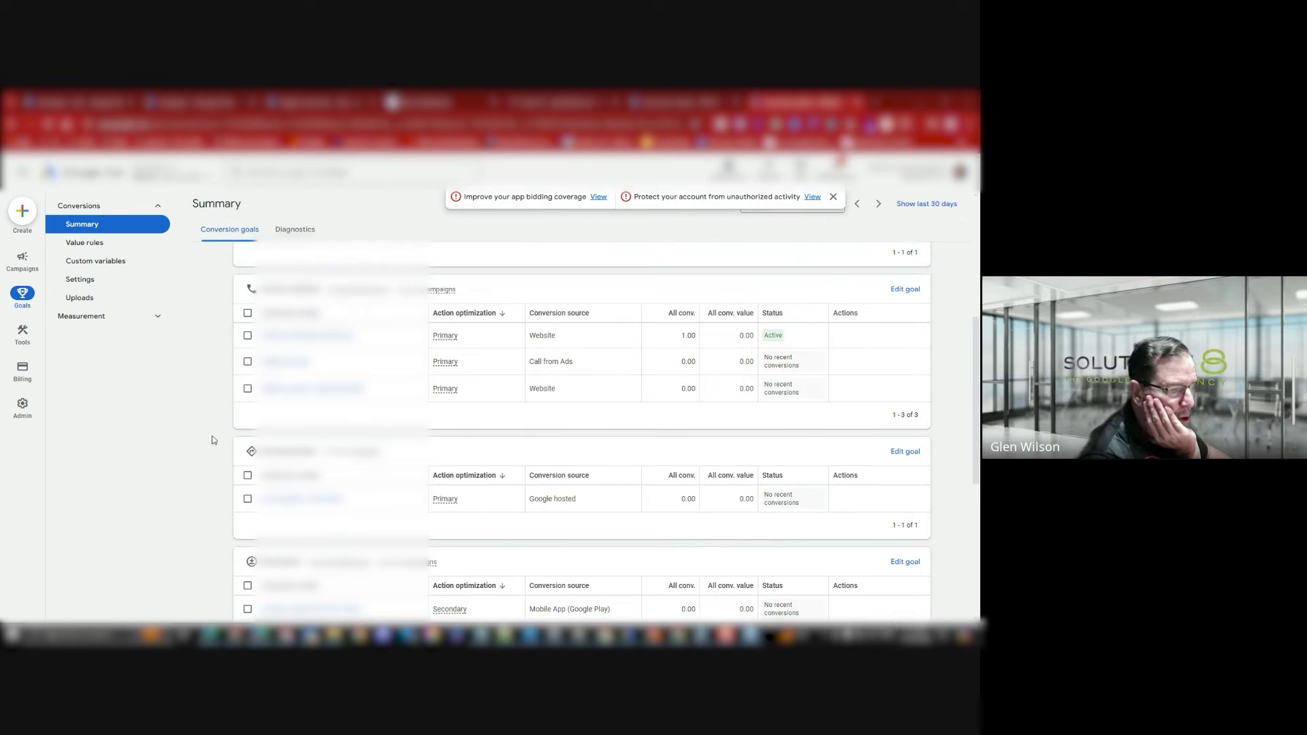
scroll(294, 504, down, 2)
scroll(333, 321, up, 3)
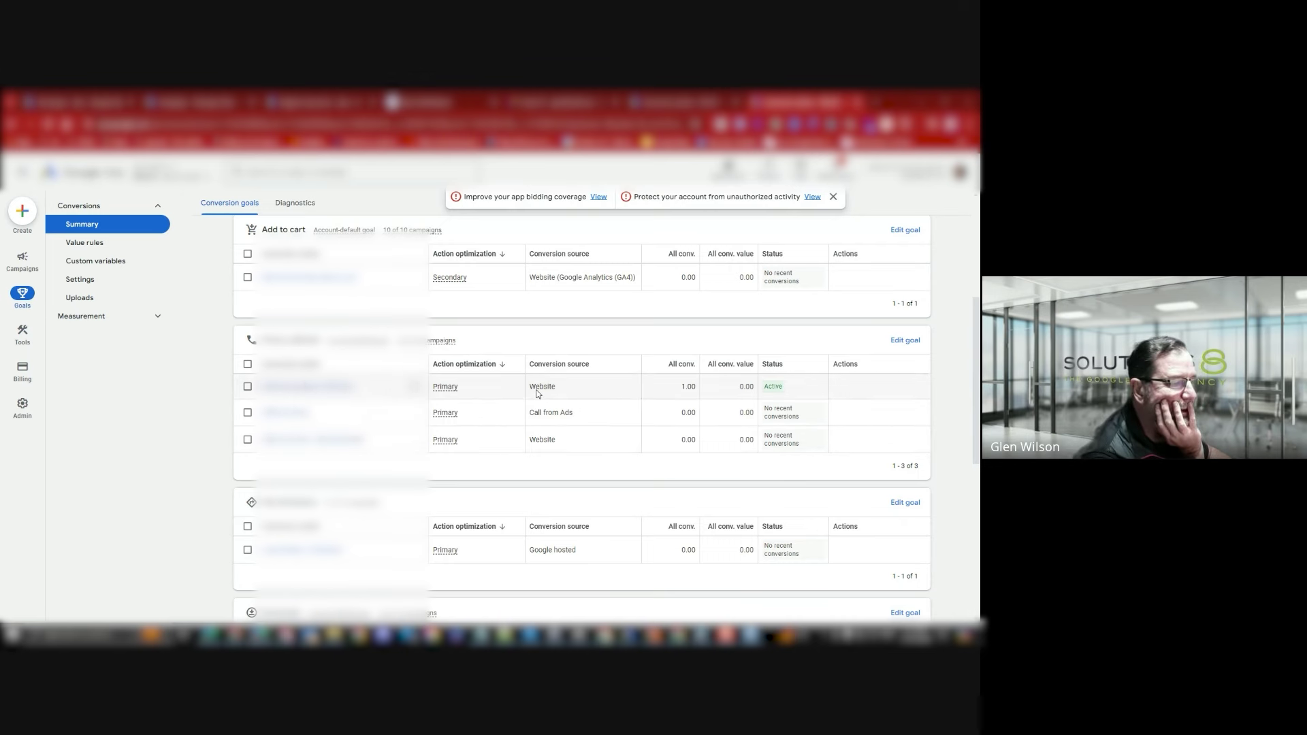
scroll(665, 423, up, 5)
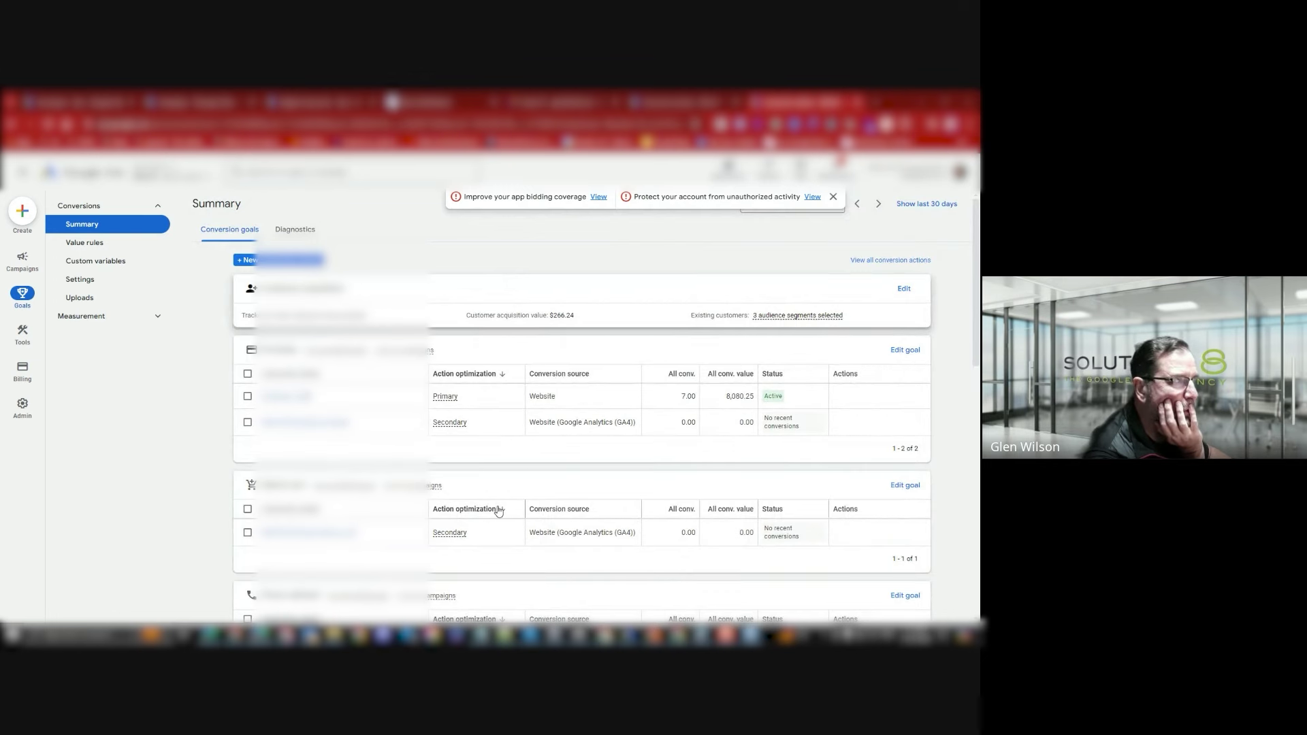
scroll(511, 510, down, 1)
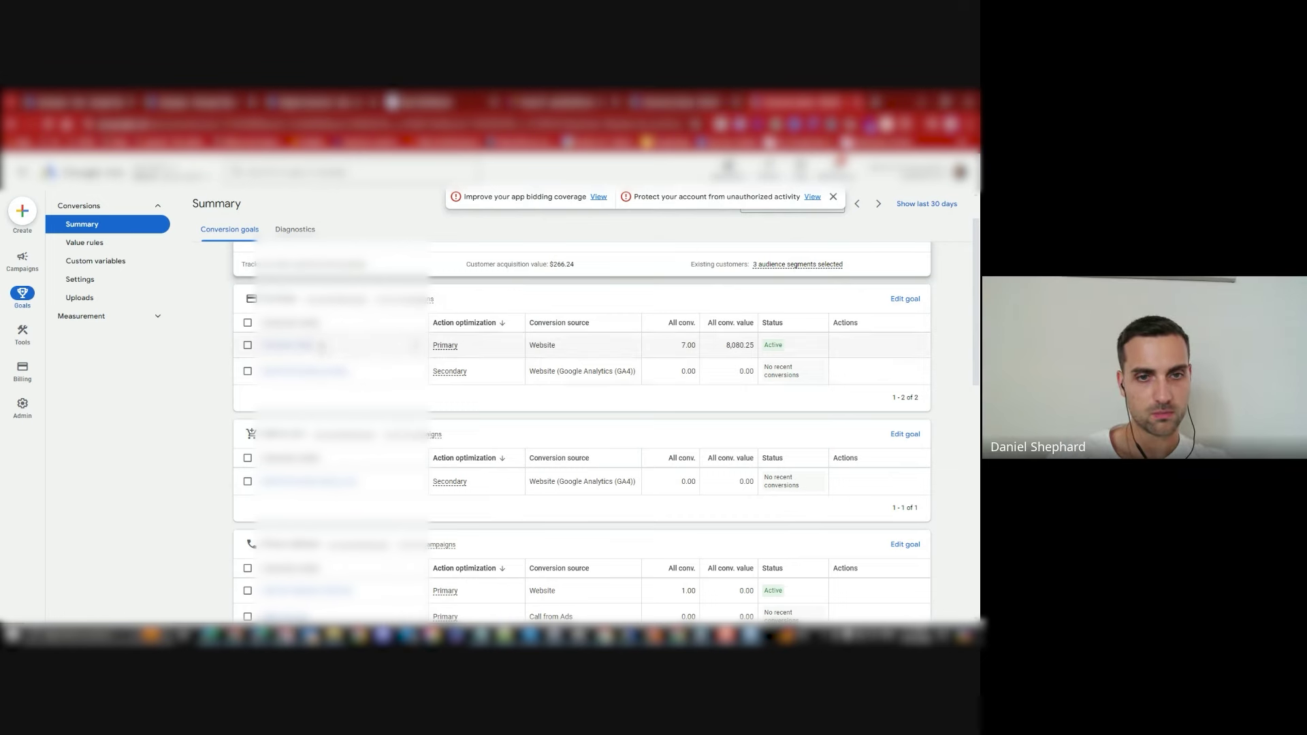
scroll(320, 346, down, 2)
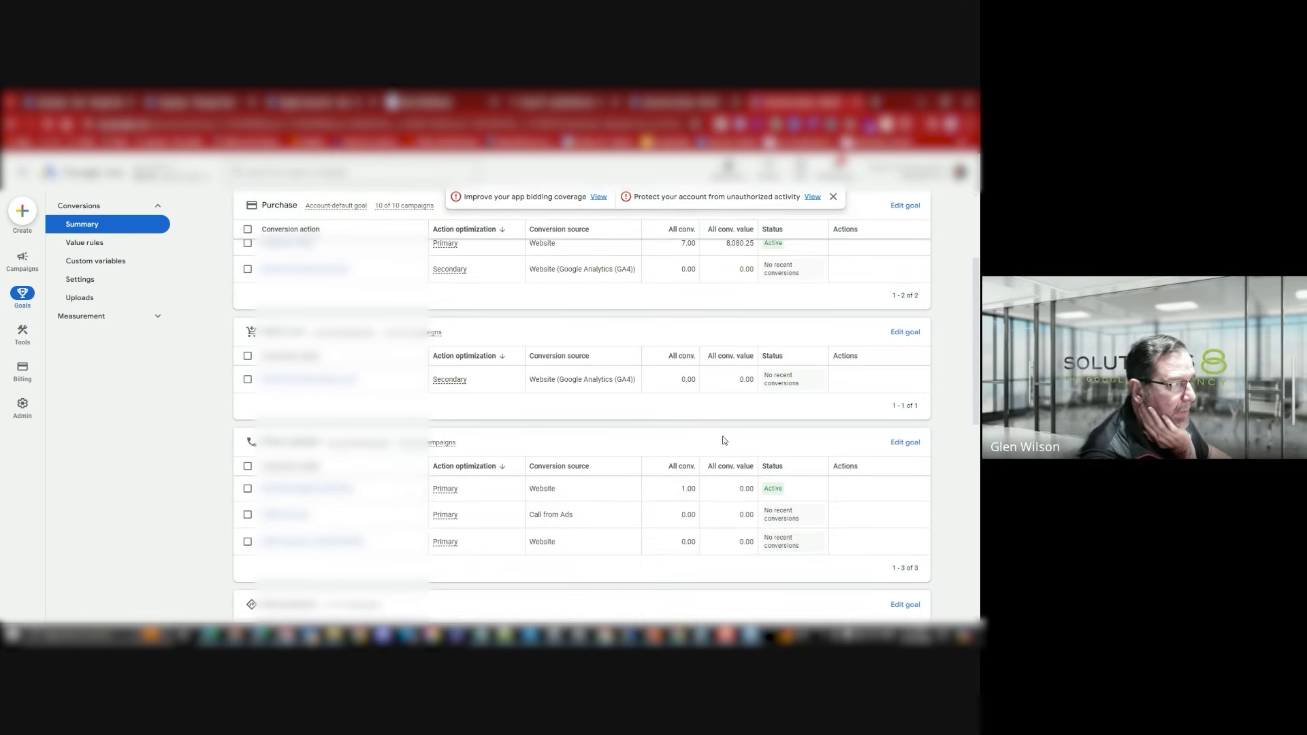
scroll(735, 415, up, 3)
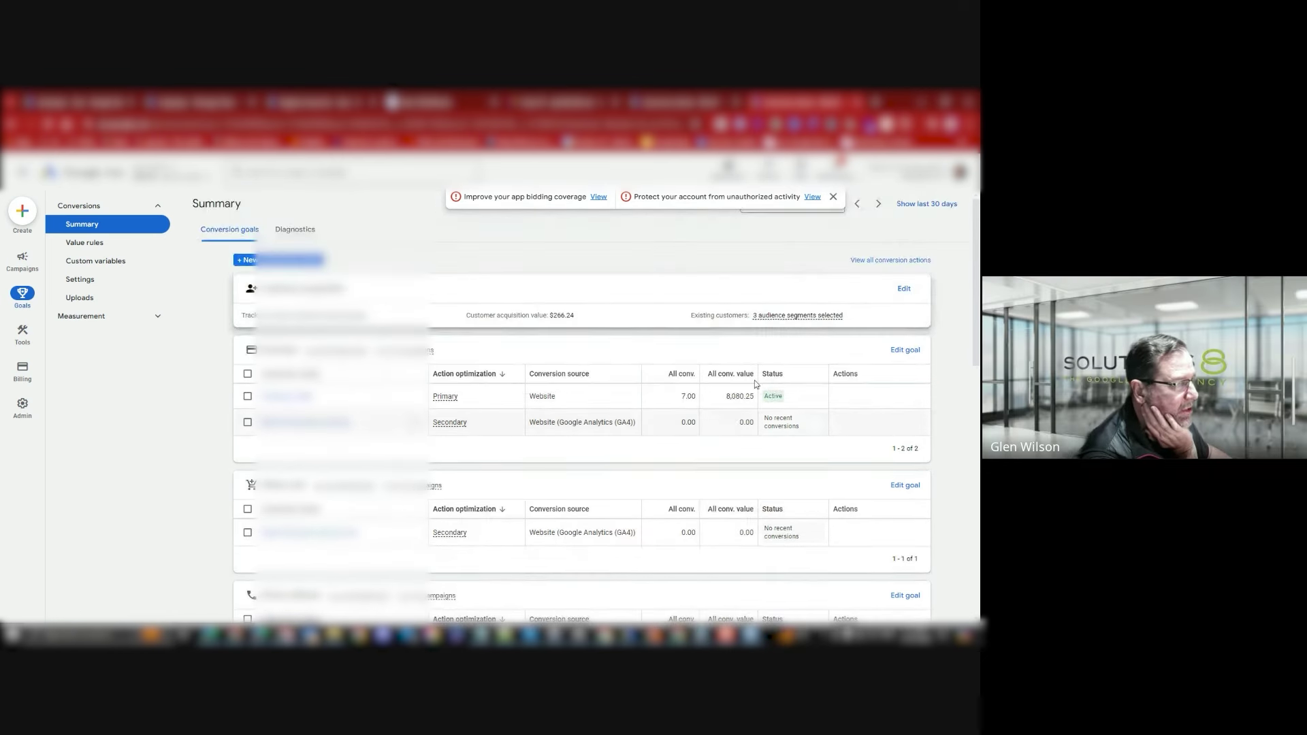
Step: Dismiss the app bidding and account protection notices and expand the Campaigns navigation group
click(832, 197)
scroll(821, 376, down, 6)
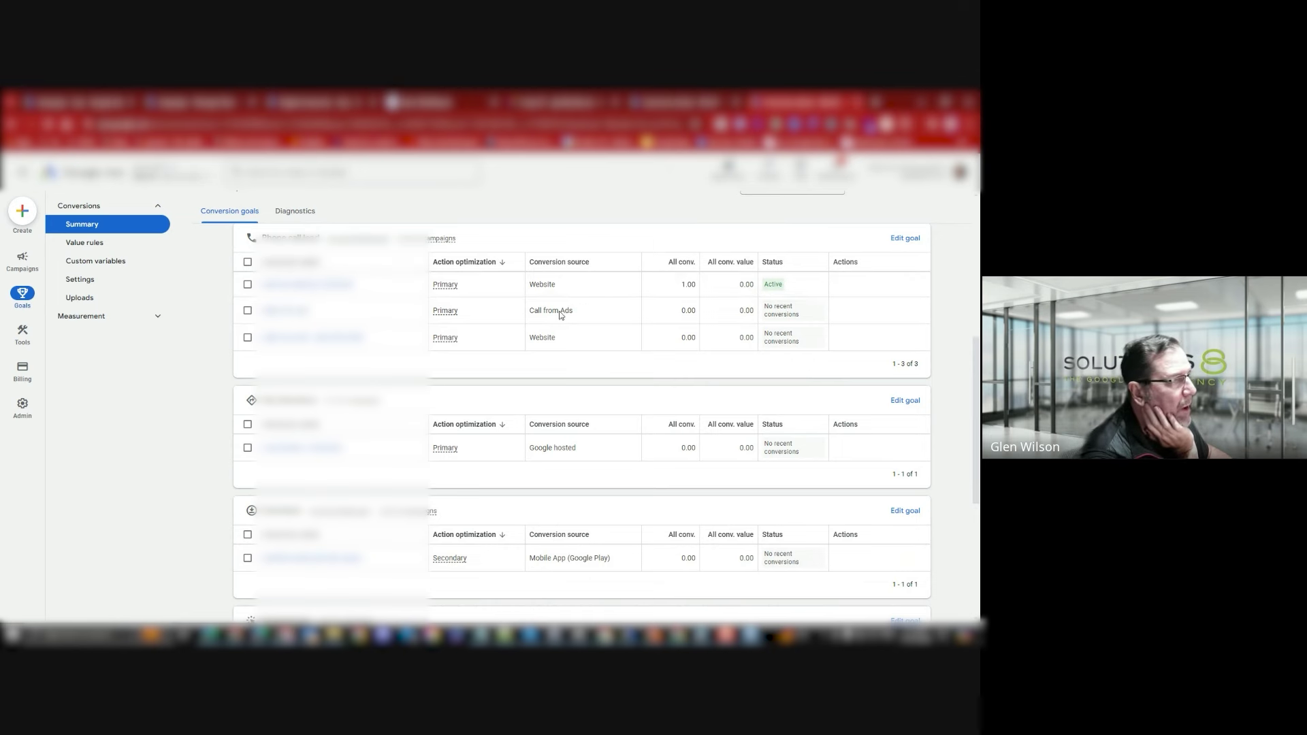
mouse_move(25, 257)
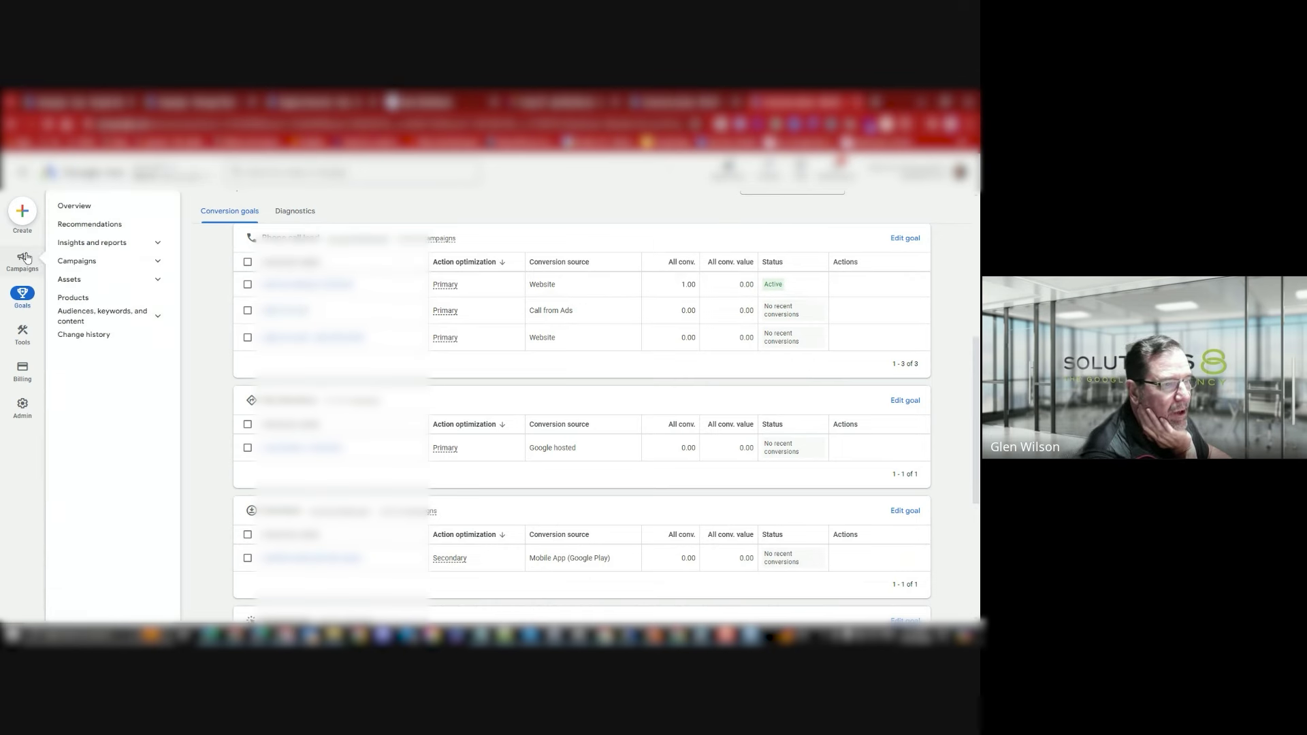
click(77, 262)
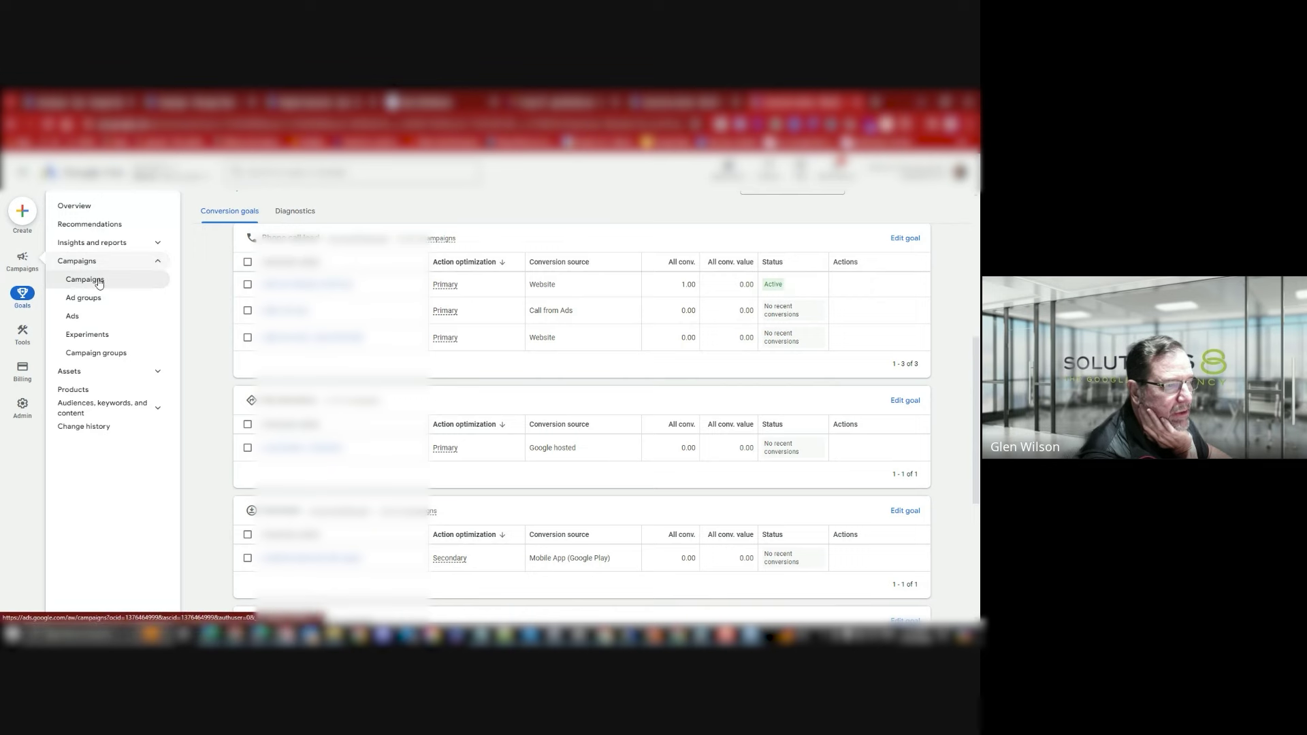
Step: Open the Campaigns page listing the five enabled campaigns with budgets and statuses
click(98, 282)
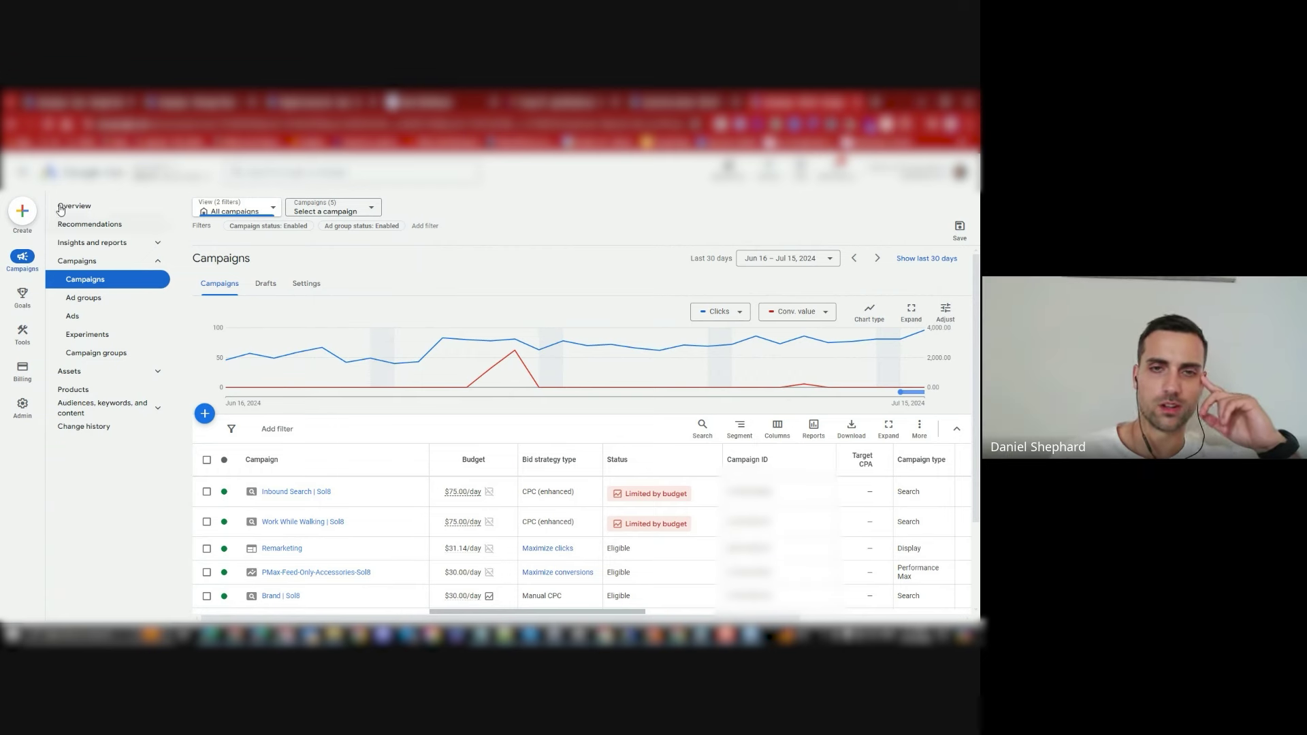
Step: Open the Inbound Search | Sol8 ad groups, note the $9.73 average CPC, and open ToF - Wood Desks
click(22, 172)
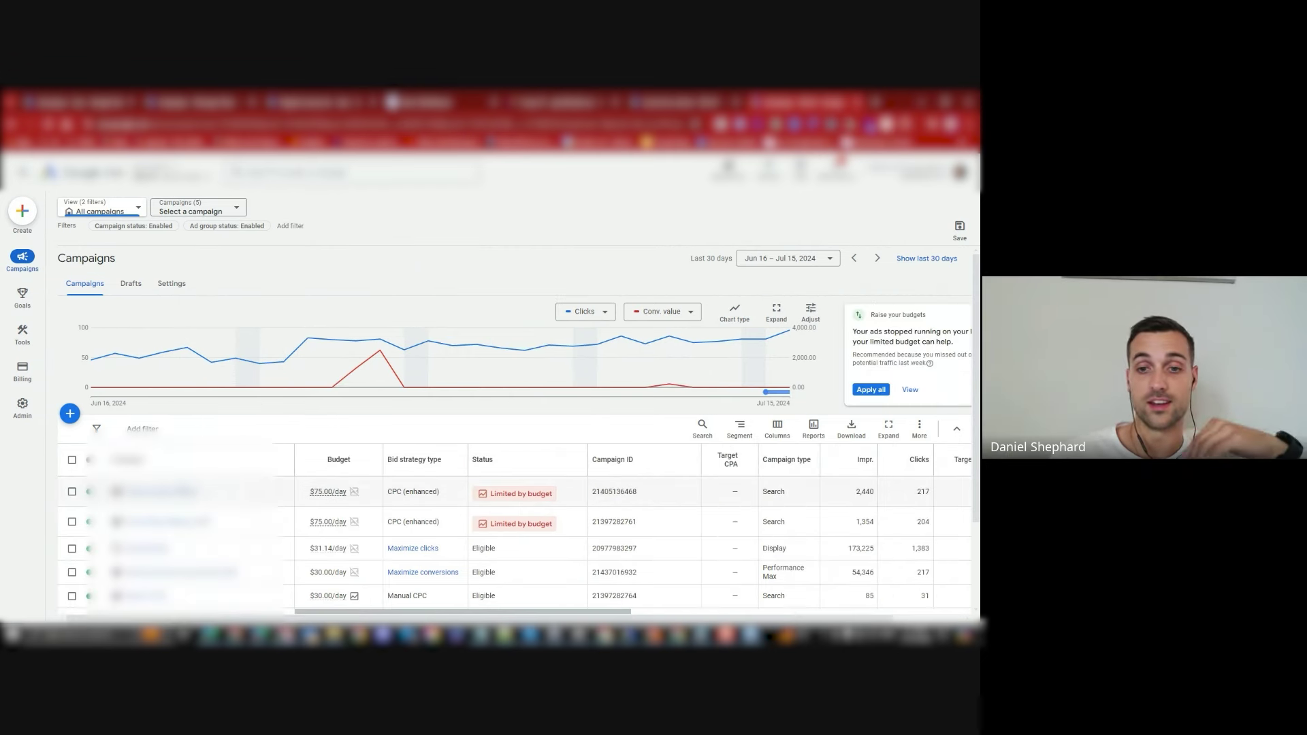
click(160, 491)
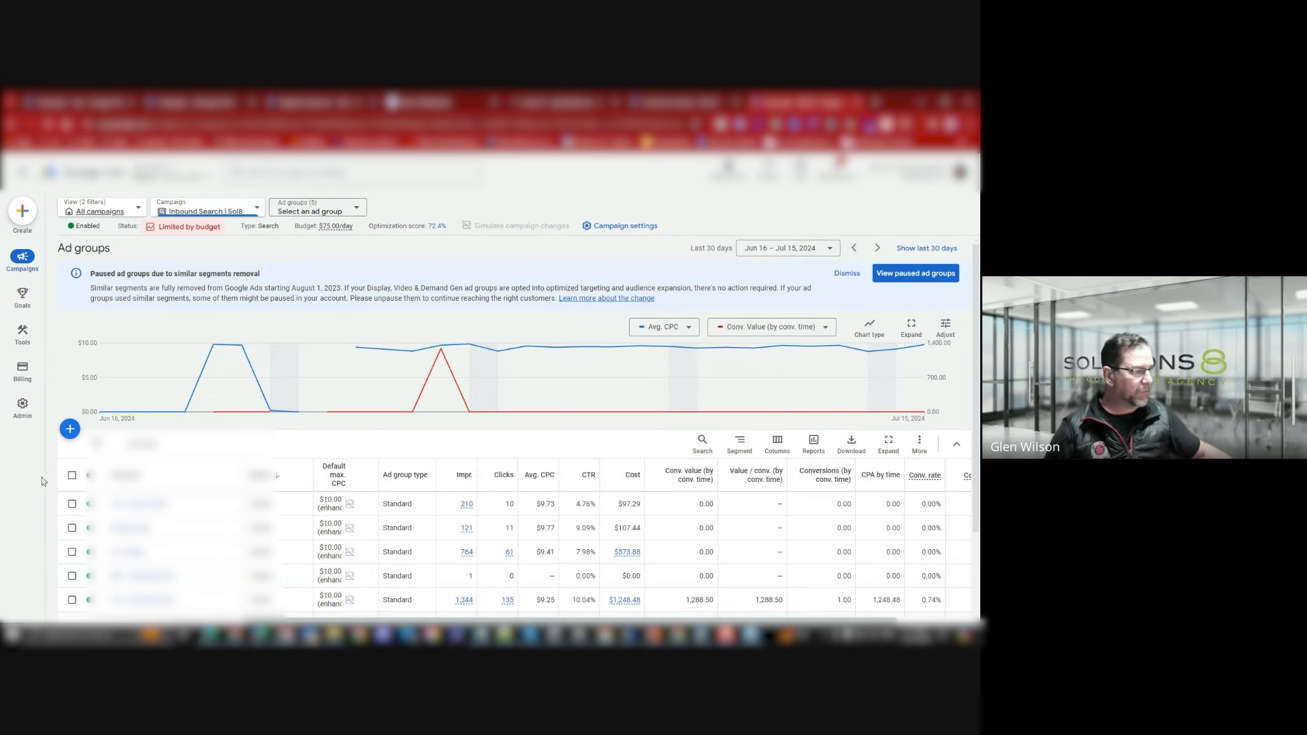
scroll(615, 464, down, 2)
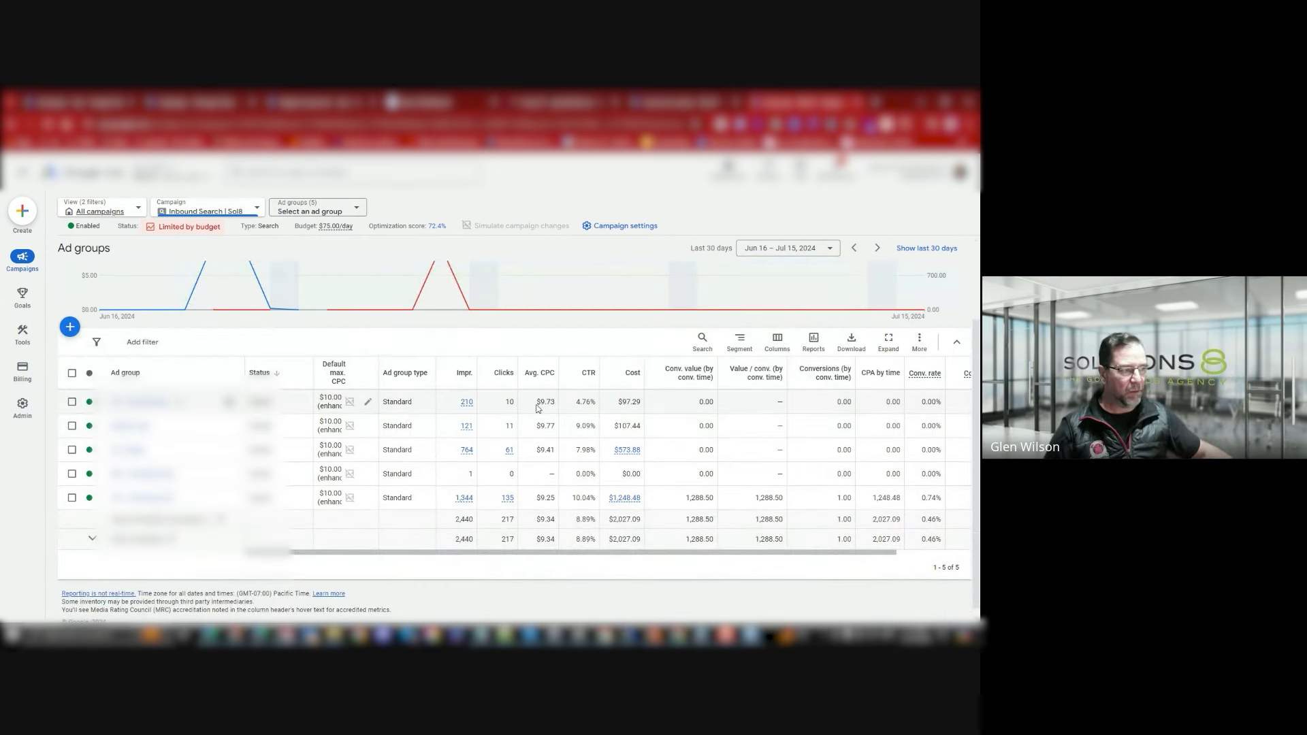
drag(536, 402, 549, 515)
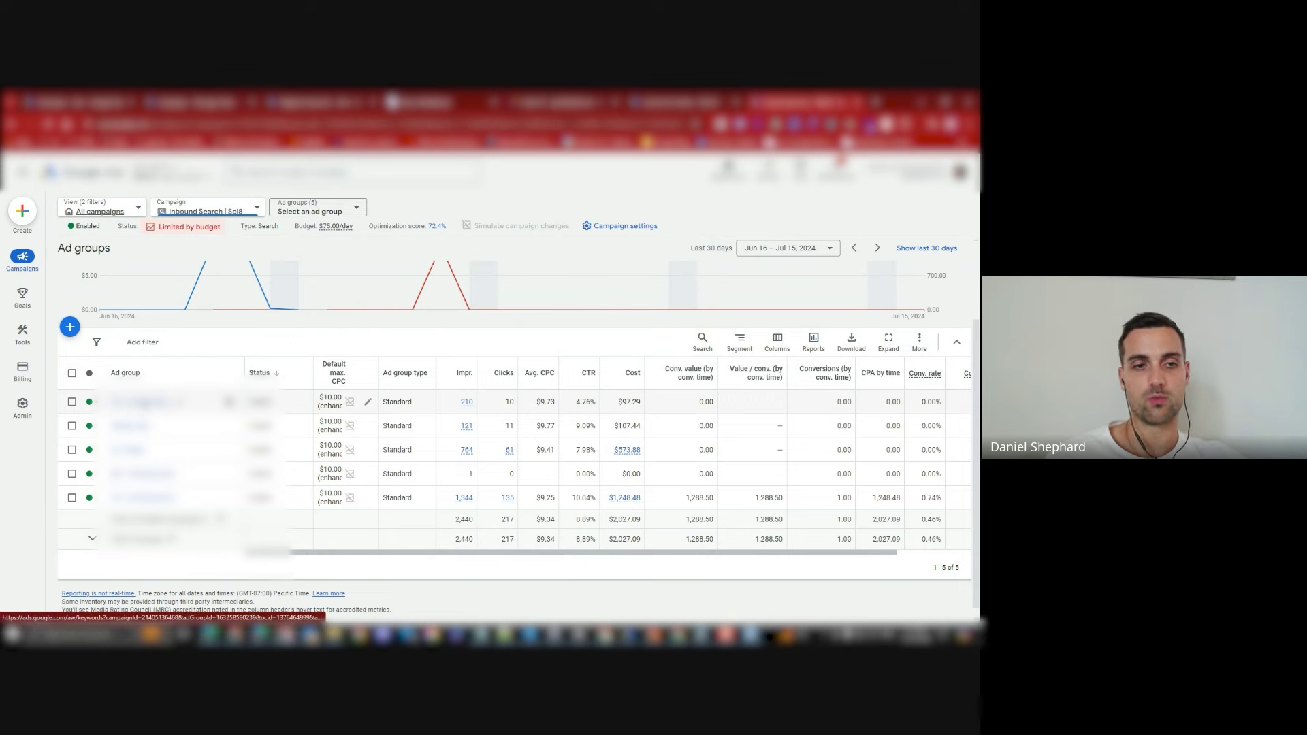
click(139, 402)
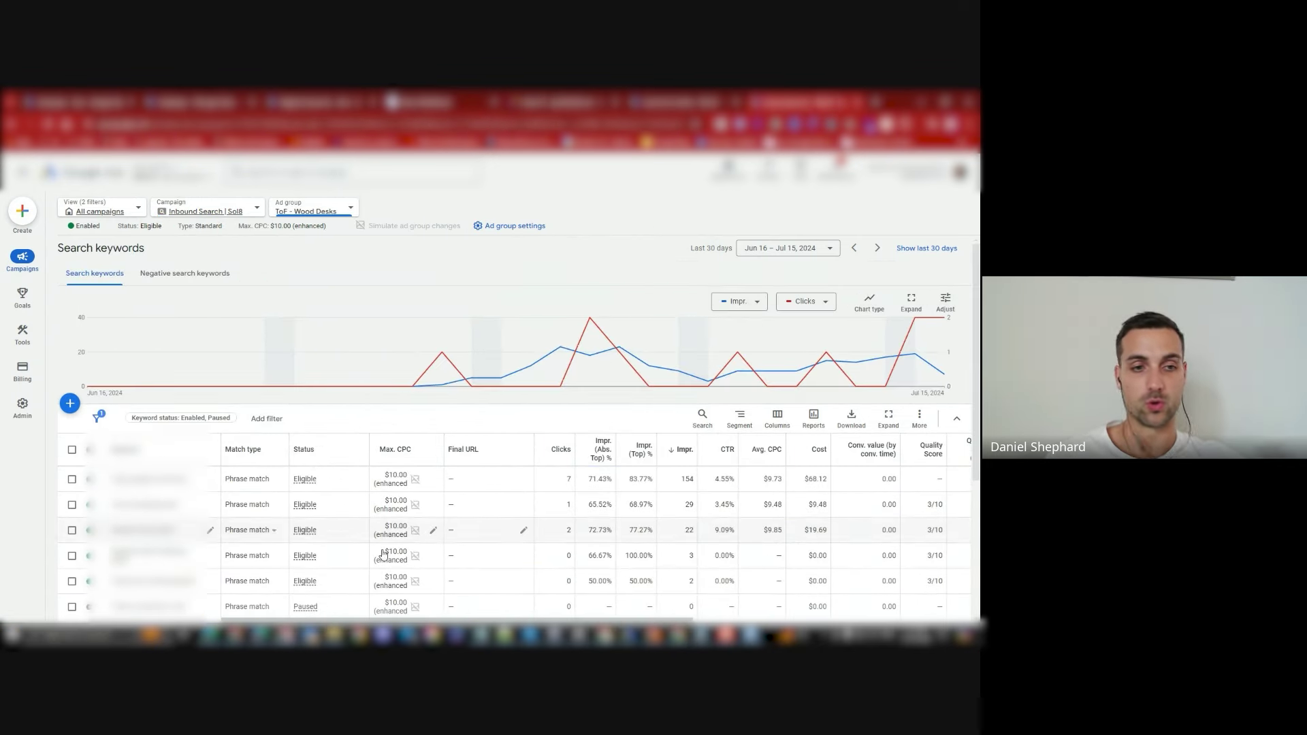
Step: Review the ToF - Wood Desks keywords: 10 clicks, 210 impressions, $97.29 cost
scroll(363, 573, down, 3)
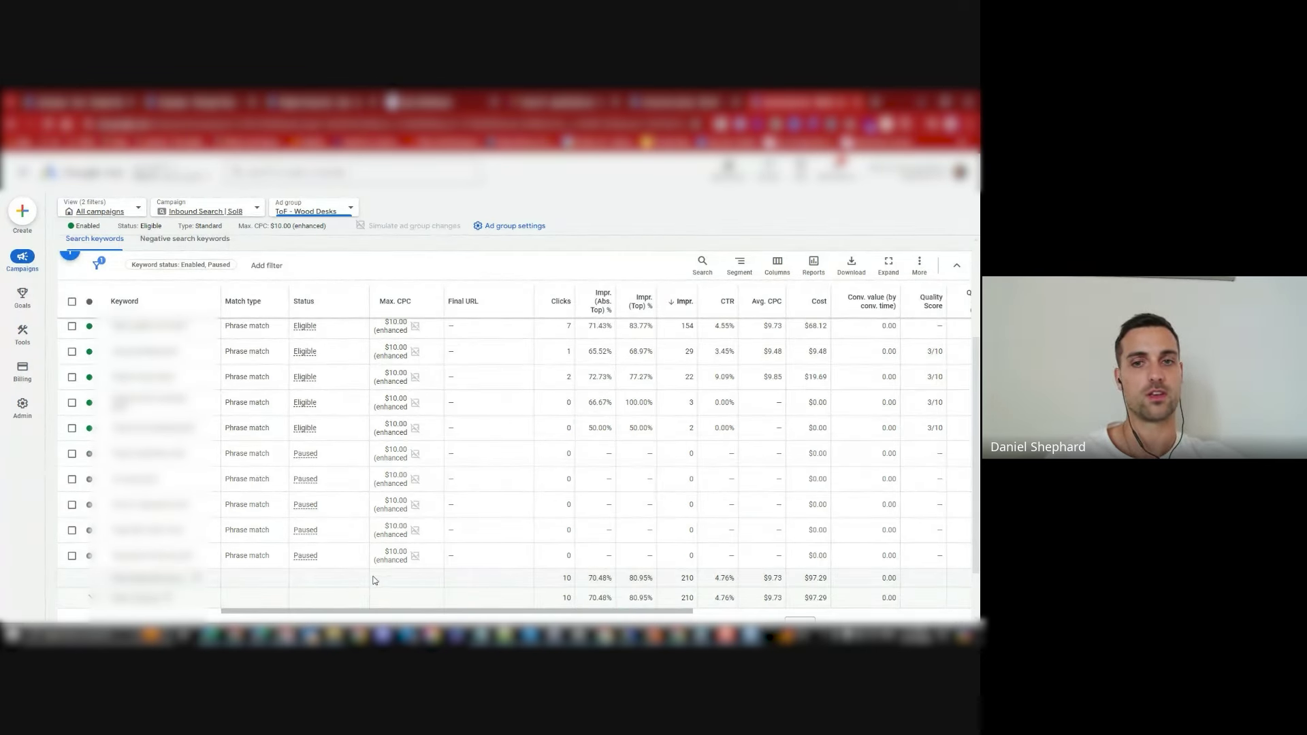
scroll(348, 555, up, 1)
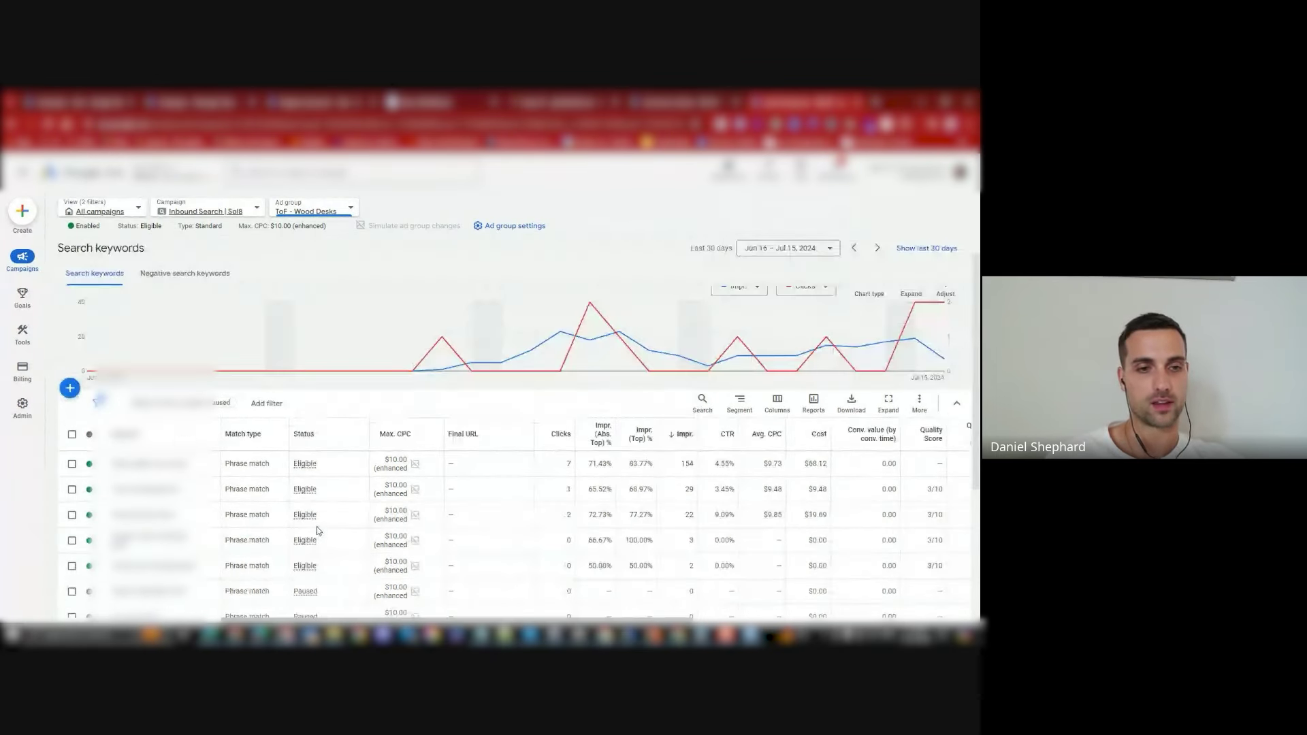
Step: Go to the Ads page and open the eligible responsive search ad for editing
mouse_move(20, 255)
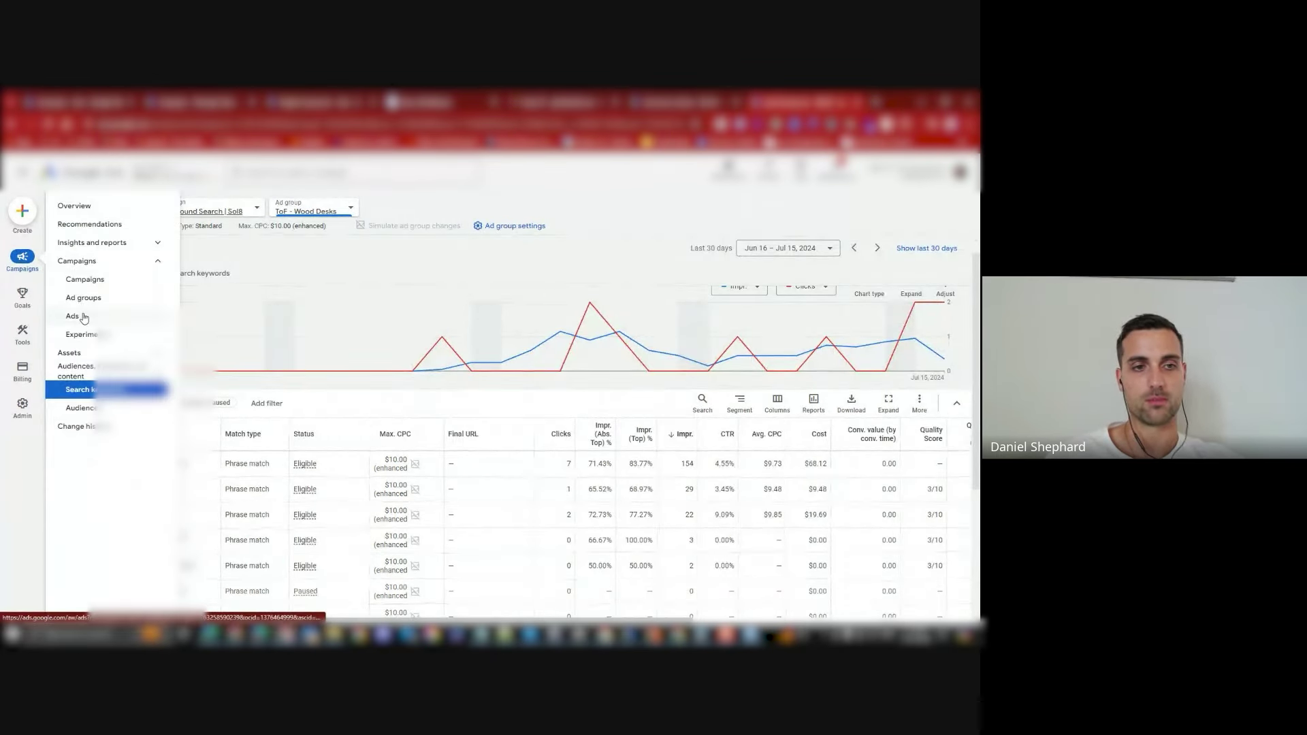
click(75, 316)
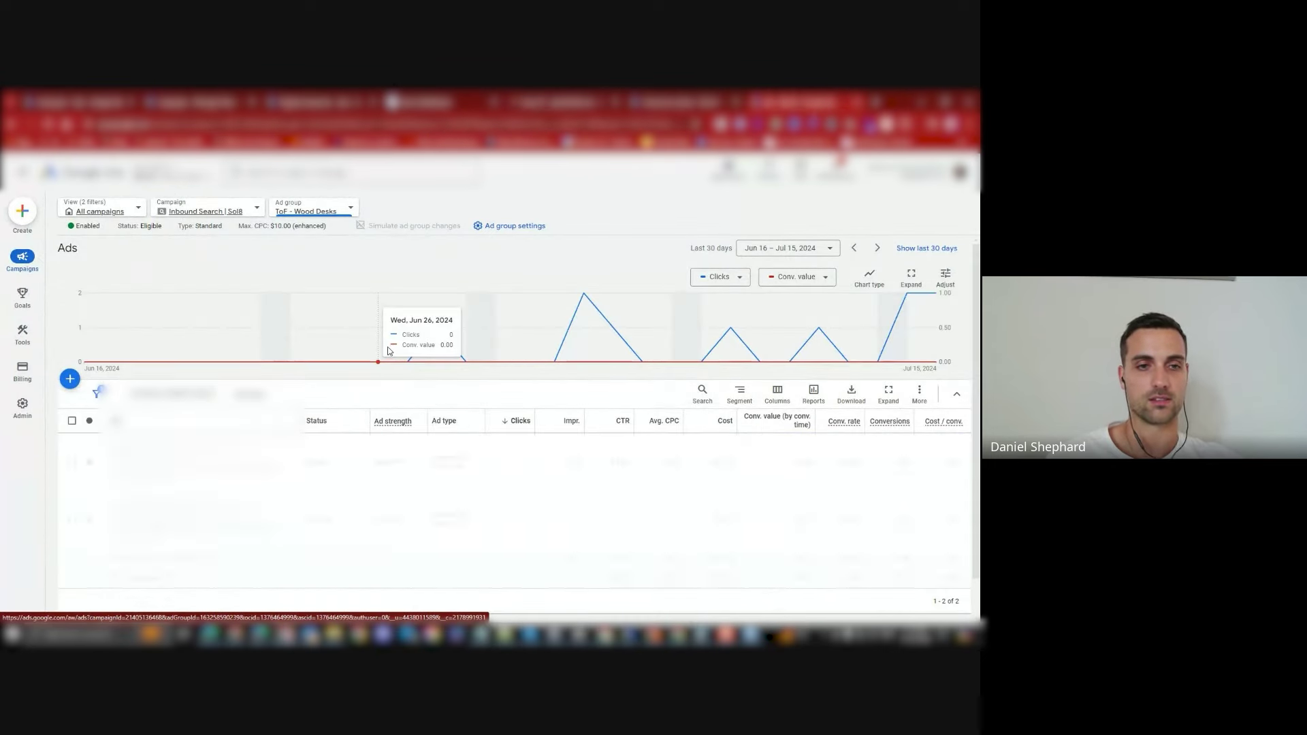
scroll(421, 502, down, 1)
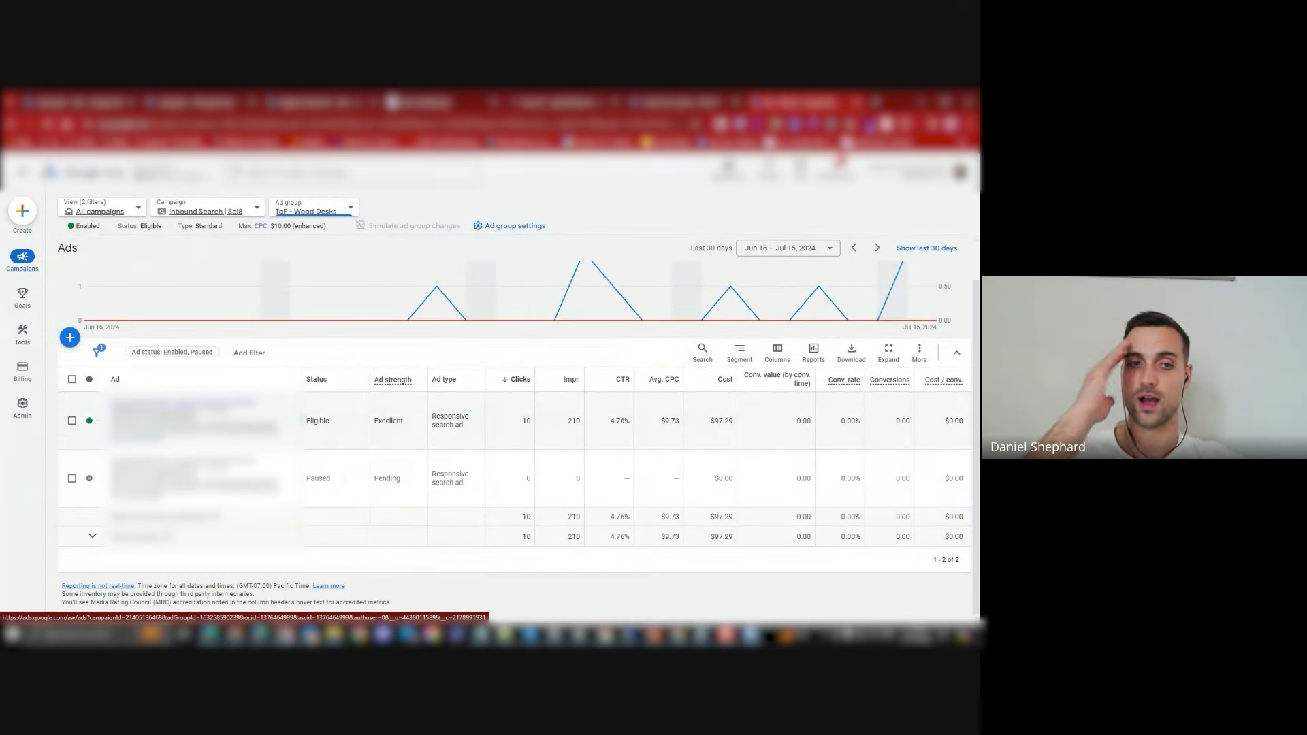
click(205, 422)
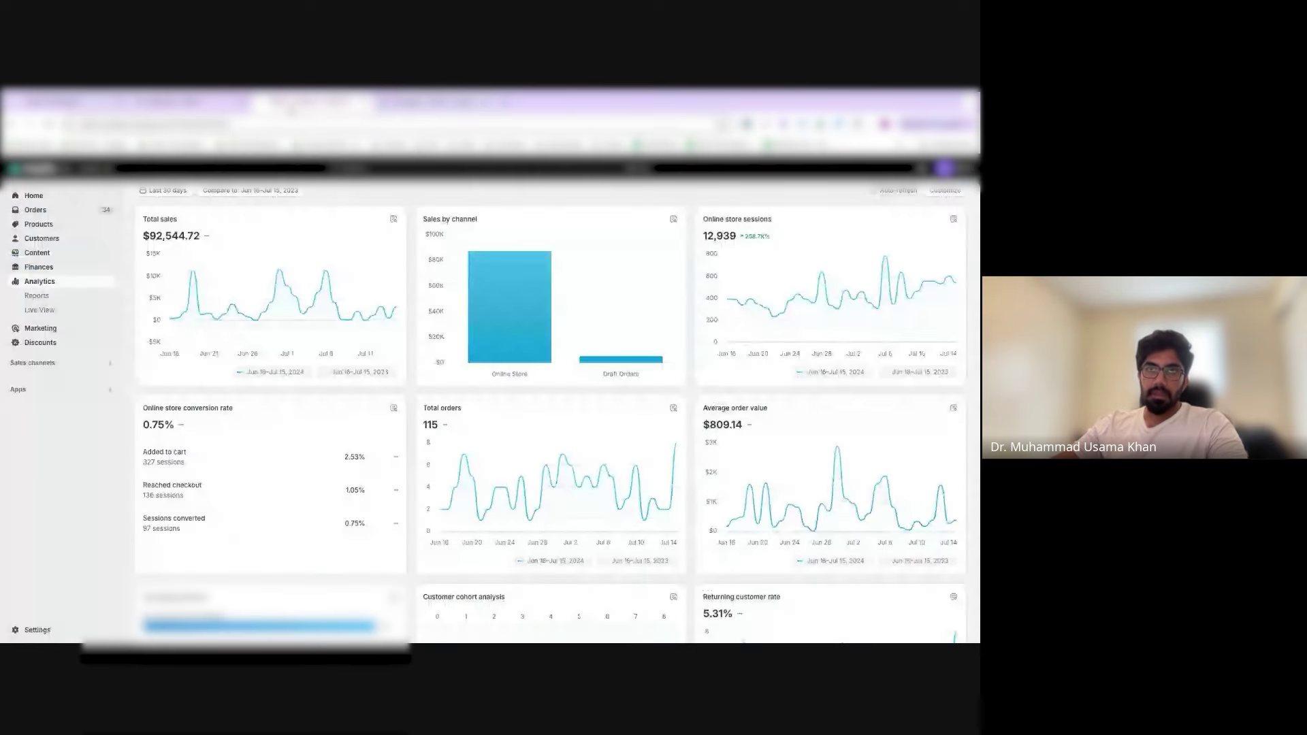
Step: Highlight the 0.75% online store conversion rate on the Shopify analytics dashboard
scroll(218, 381, up, 1)
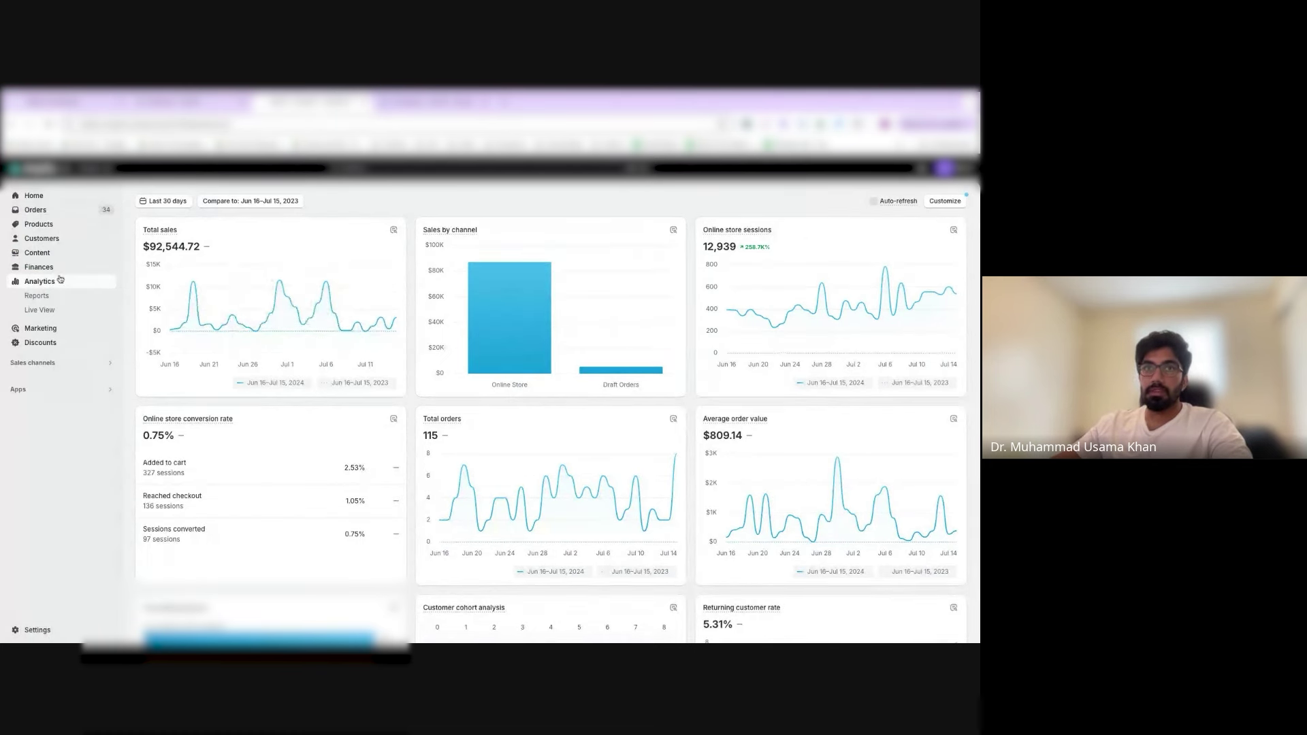
drag(143, 436, 163, 438)
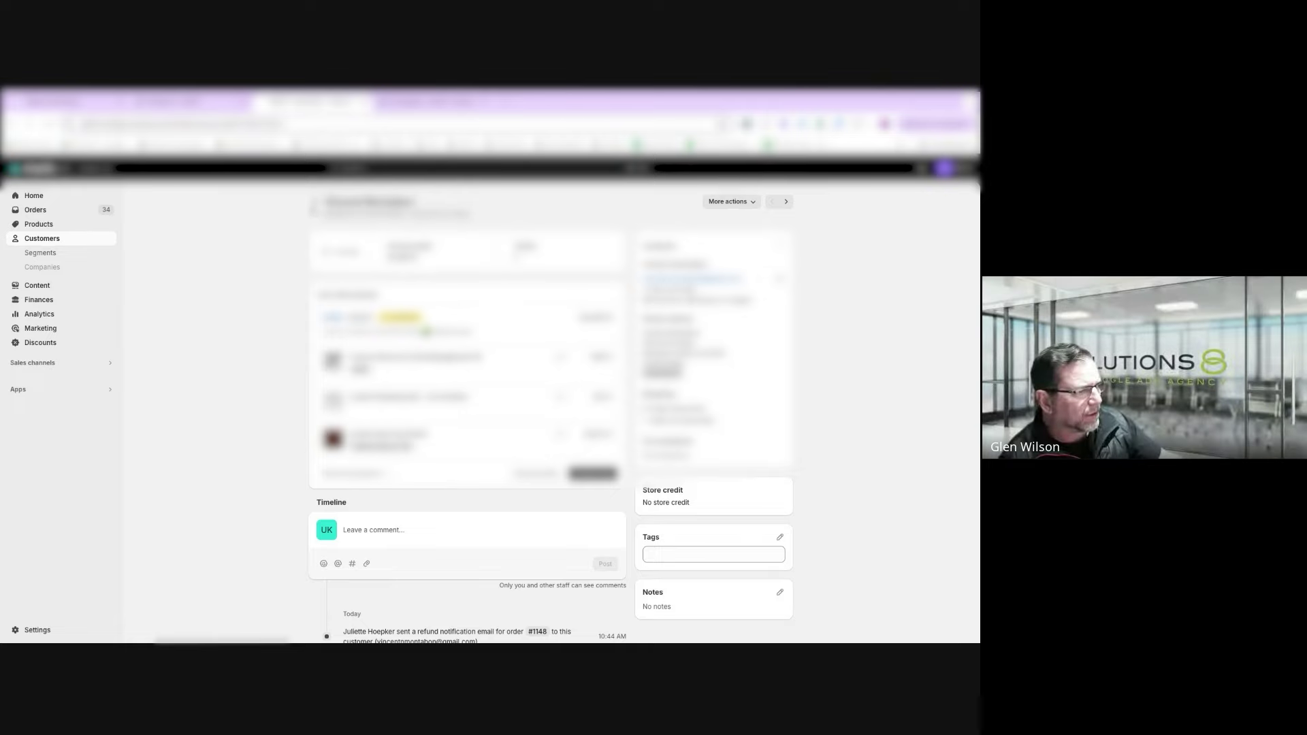
Step: Autofill the checkout contact and delivery details from a saved test identity
click(315, 202)
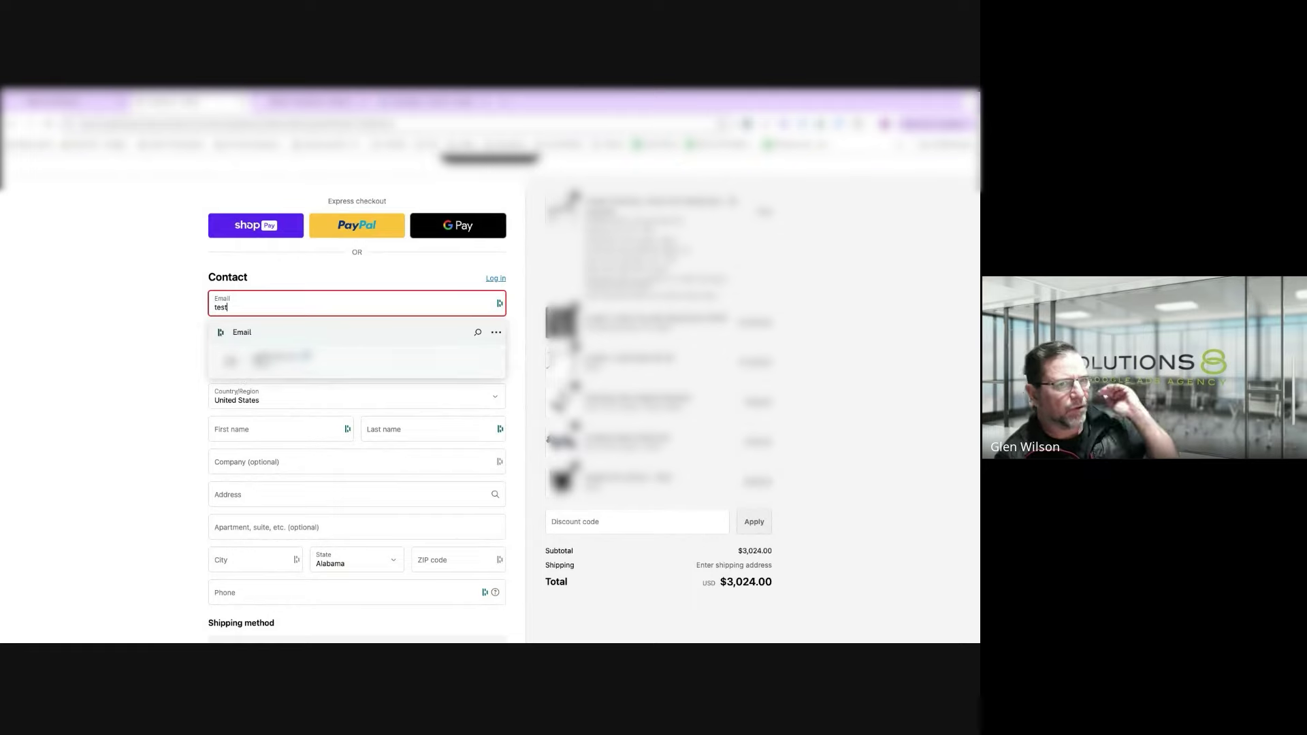
click(283, 358)
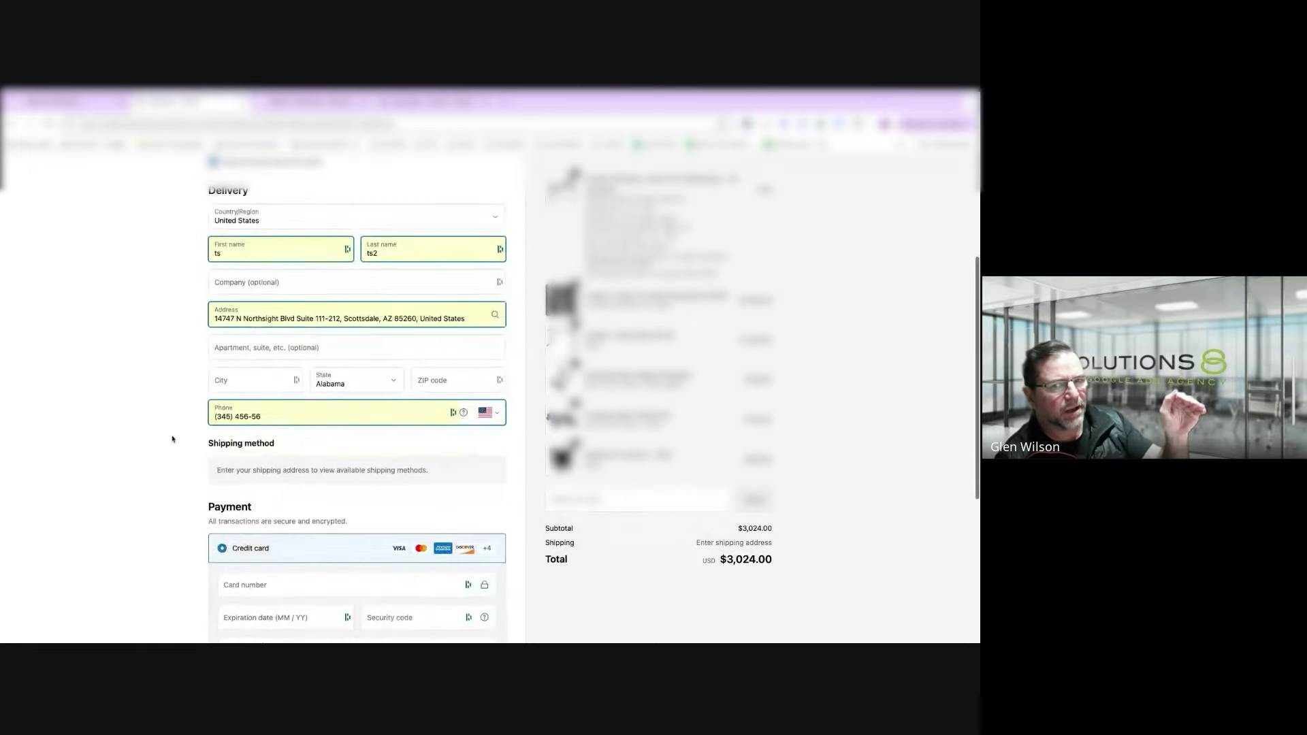
scroll(172, 439, up, 1)
Step: Change the first and last names to 'test' and select the delivery address text
double_click(235, 289)
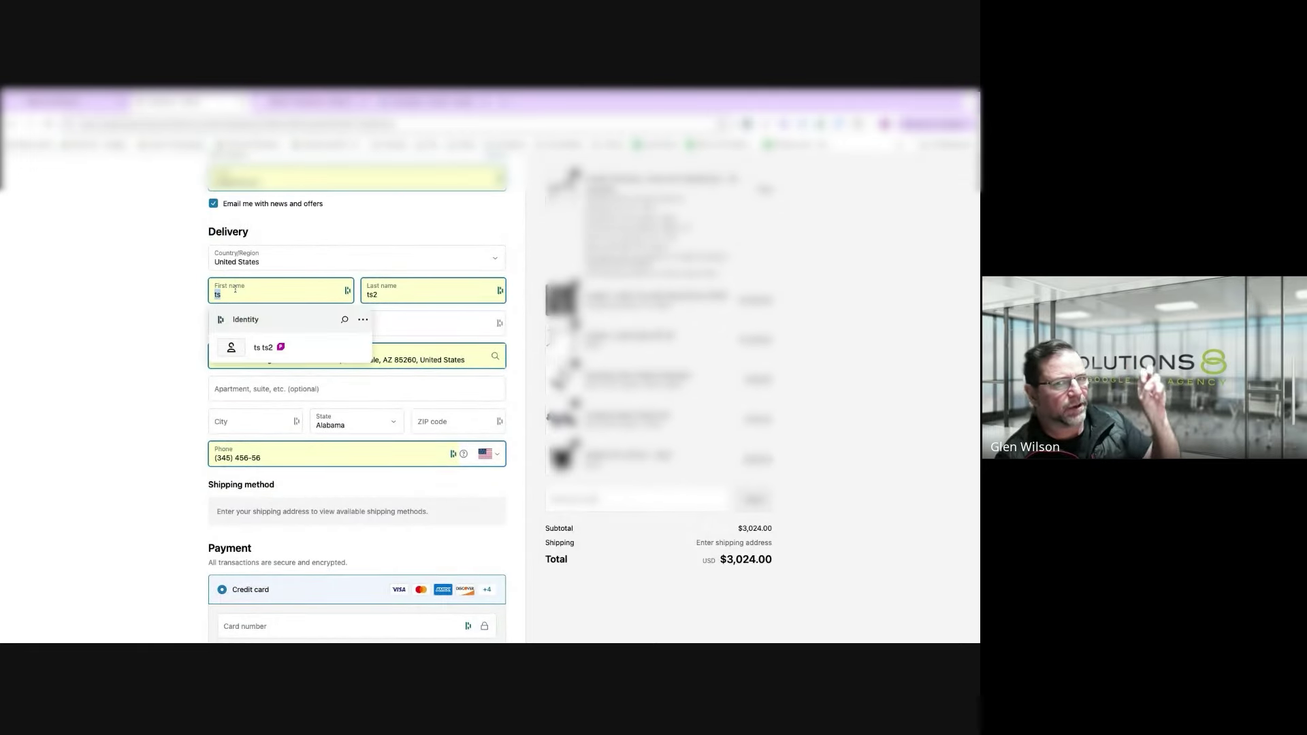
text(test)
click(396, 297)
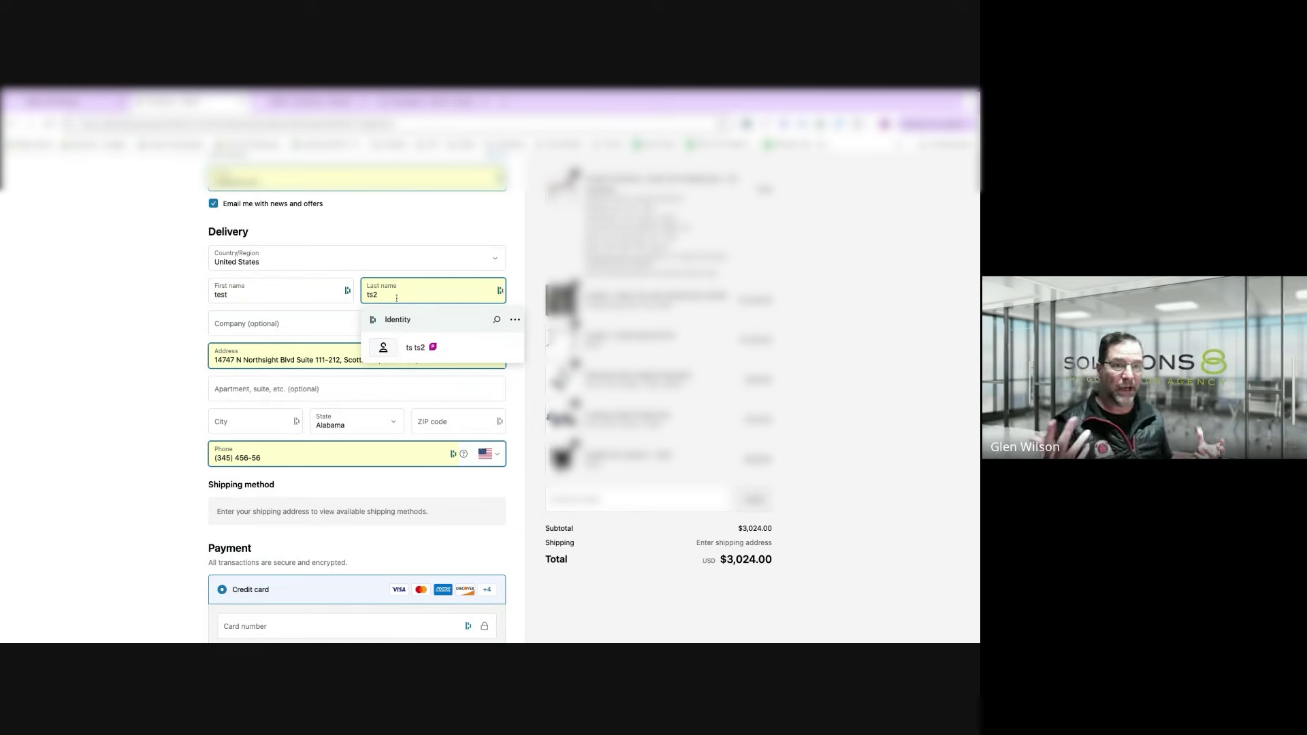
double_click(396, 298)
text(test)
click(268, 363)
triple_click(268, 363)
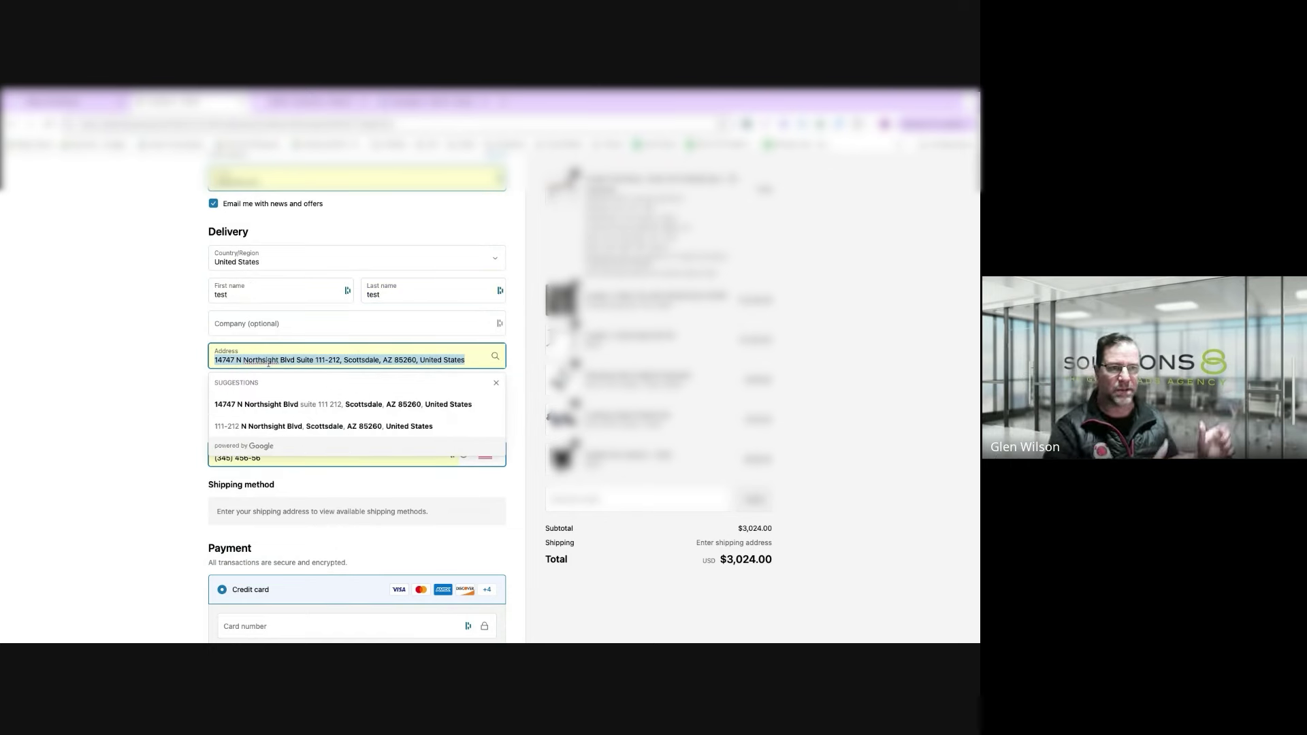